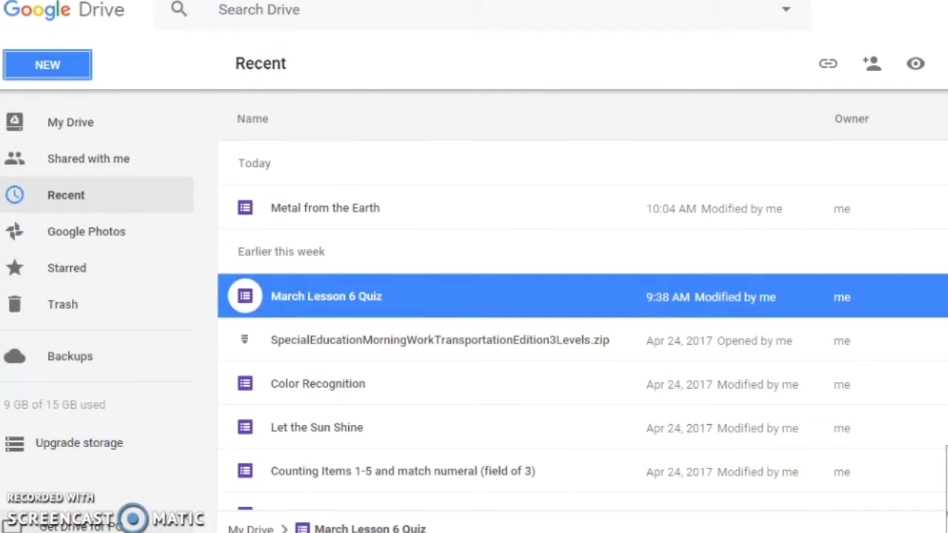
# Create a new blank Google Form from Drive
pyautogui.click(53, 68)
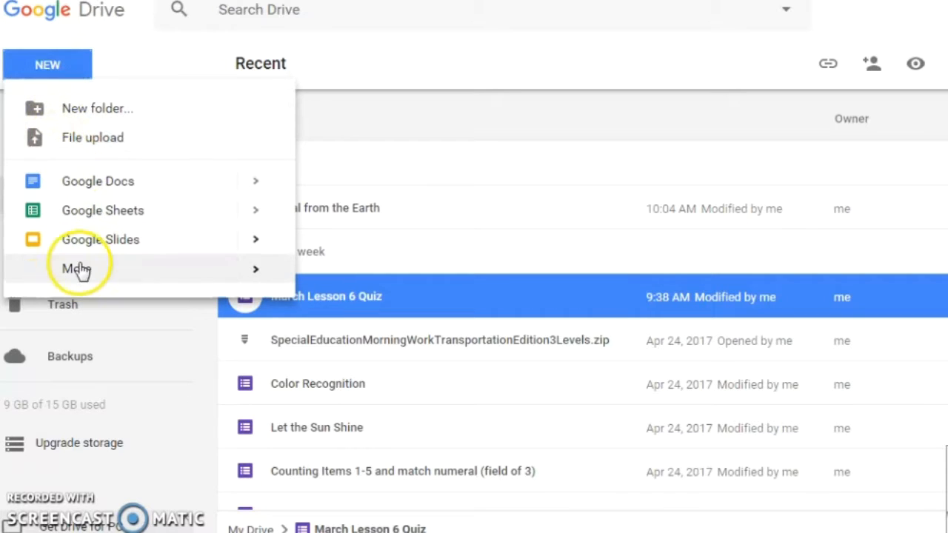
pyautogui.moveTo(78, 270)
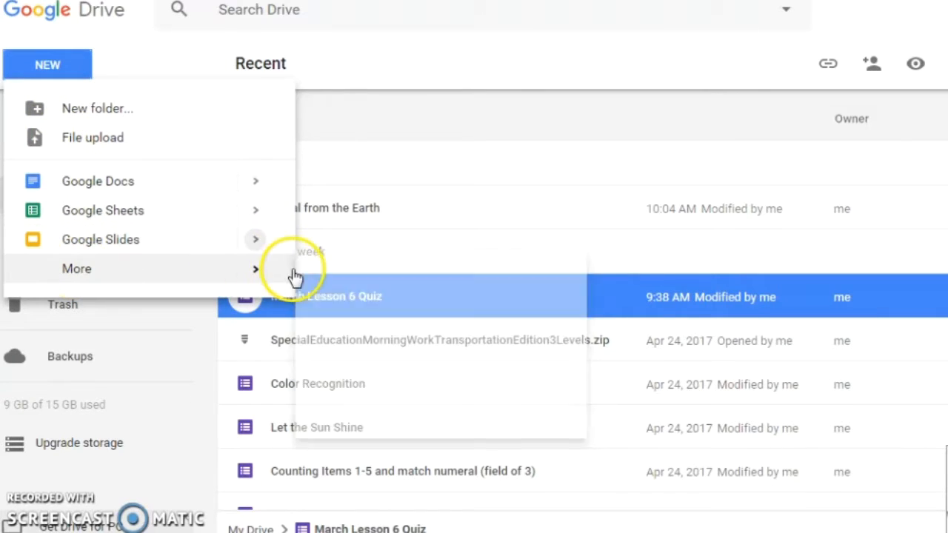
pyautogui.click(345, 279)
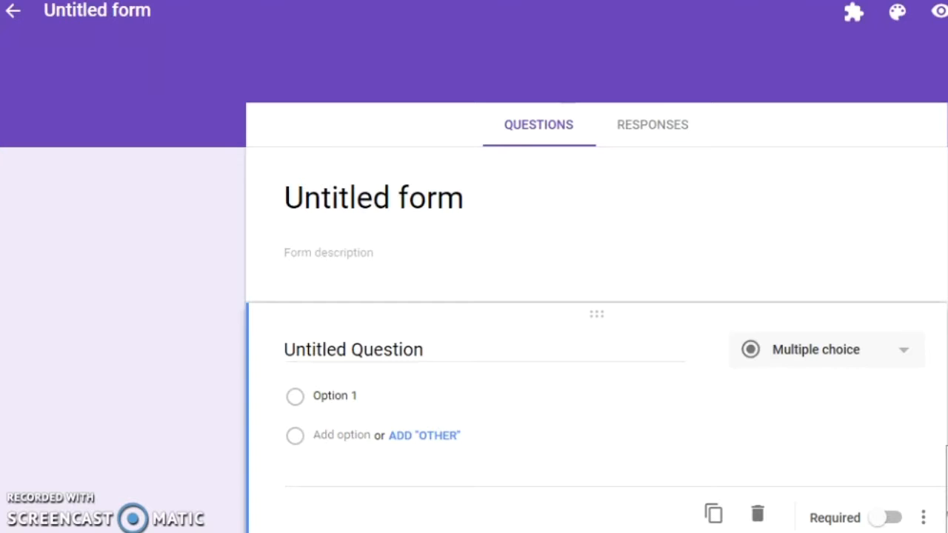
# Turn the form into a quiz in its settings and review the quiz options
pyautogui.click(914, 27)
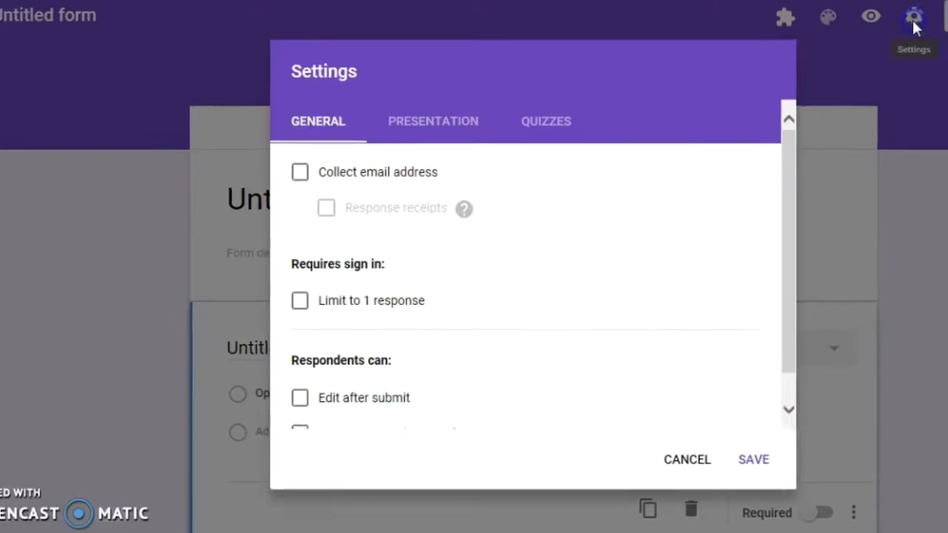
pyautogui.click(619, 128)
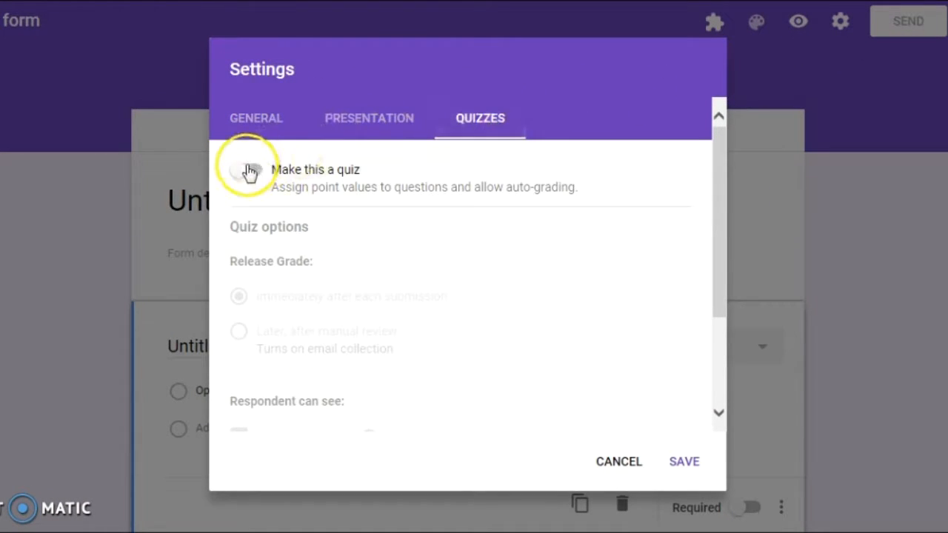
pyautogui.click(242, 170)
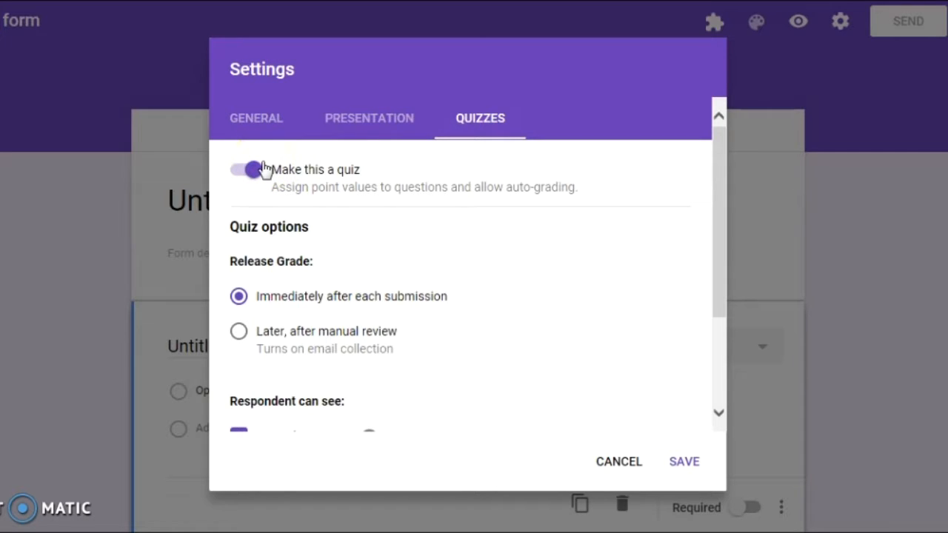
pyautogui.scroll(-1, 265, 170)
pyautogui.scroll(-2, 255, 236)
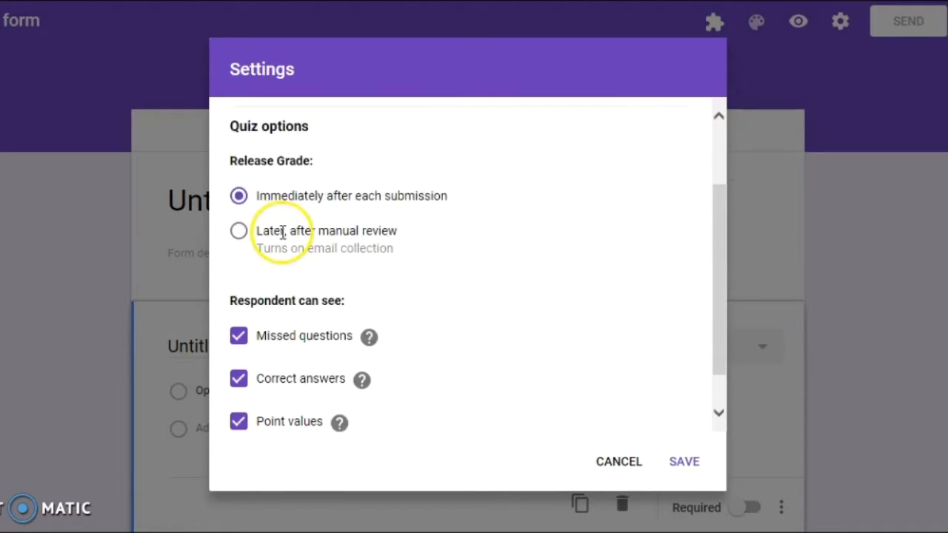
pyautogui.scroll(3, 281, 236)
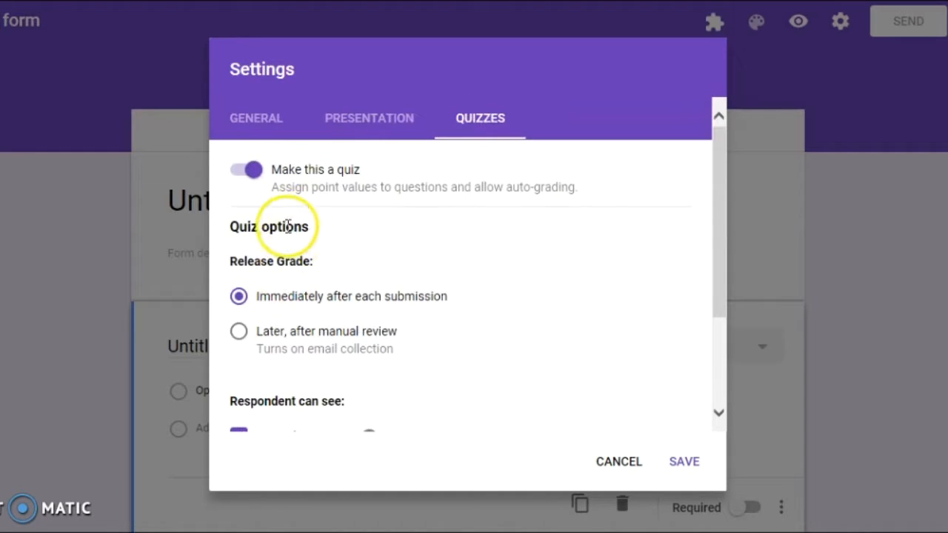
# Enable the progress bar for the form, check the general settings and save them
pyautogui.click(365, 141)
pyautogui.click(238, 178)
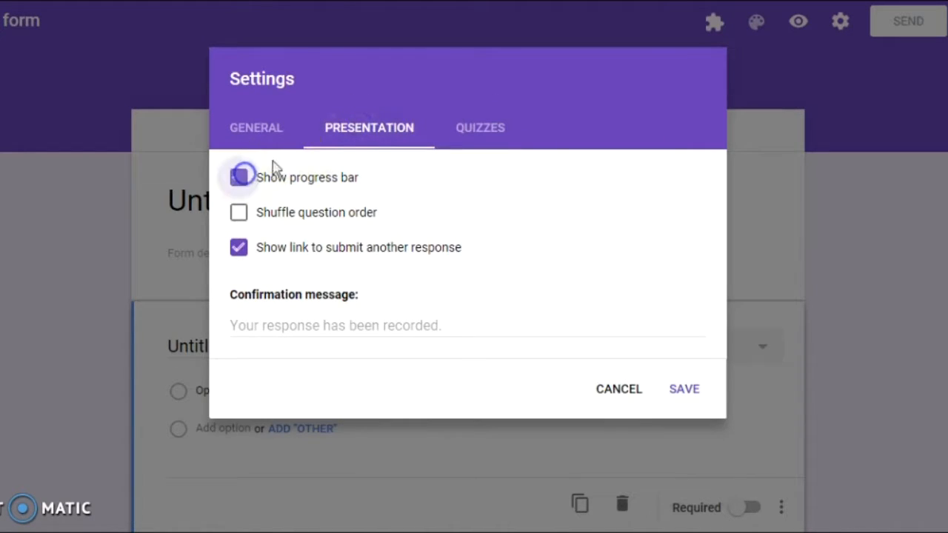
pyautogui.click(279, 131)
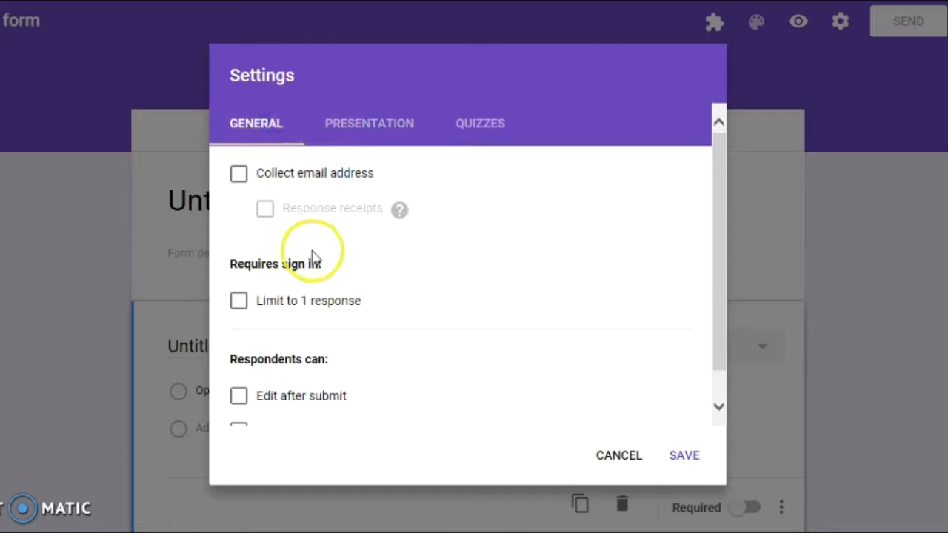
pyautogui.scroll(-1, 315, 257)
pyautogui.scroll(1, 315, 257)
pyautogui.click(680, 456)
pyautogui.click(682, 456)
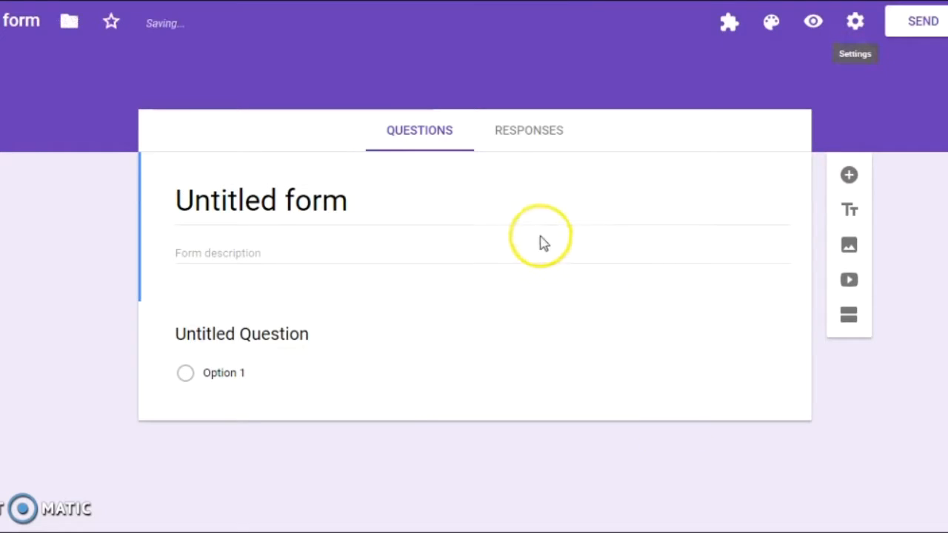
# Change the form title to "The Sun"
pyautogui.click(381, 205)
pyautogui.moveTo(395, 201); pyautogui.dragTo(163, 195)
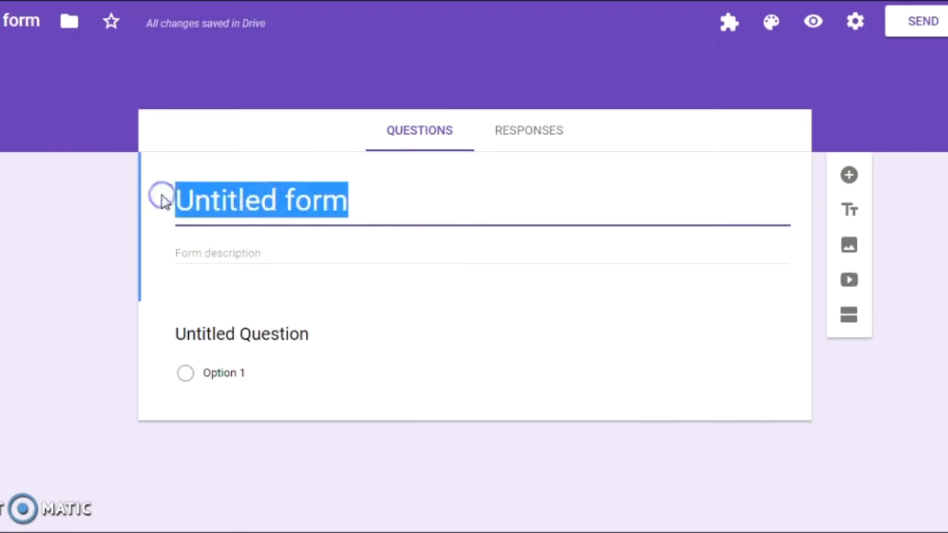
pyautogui.write('The ')
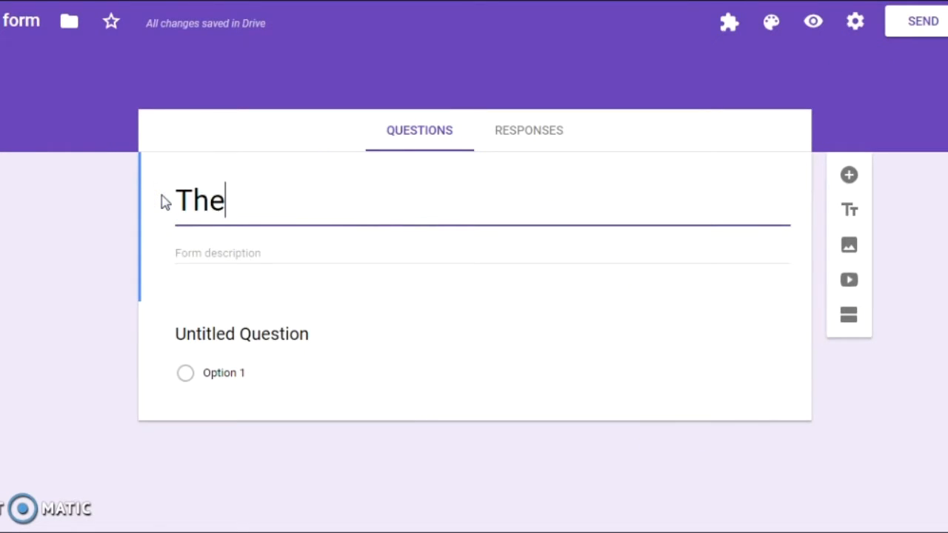
pyautogui.write('Sun')
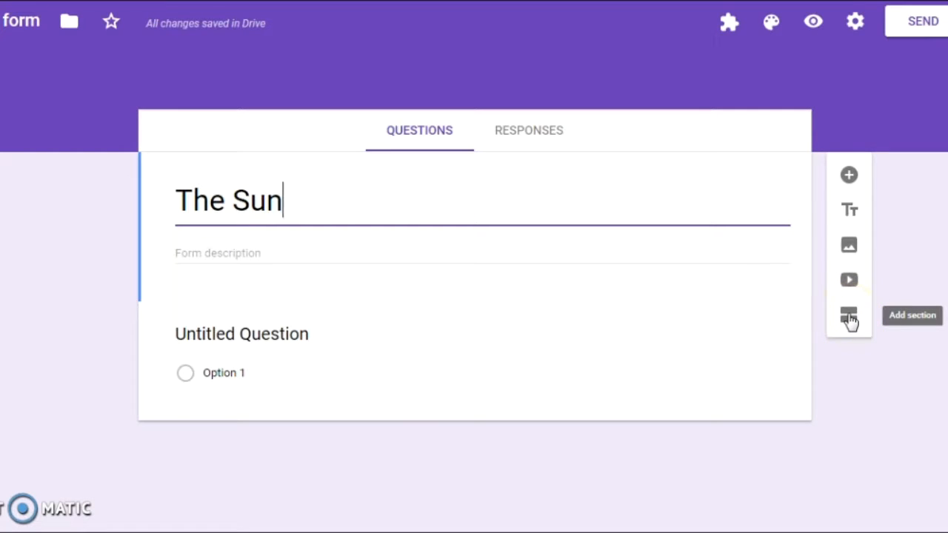
# Make the first question a required short answer question titled "Name:"
pyautogui.click(397, 328)
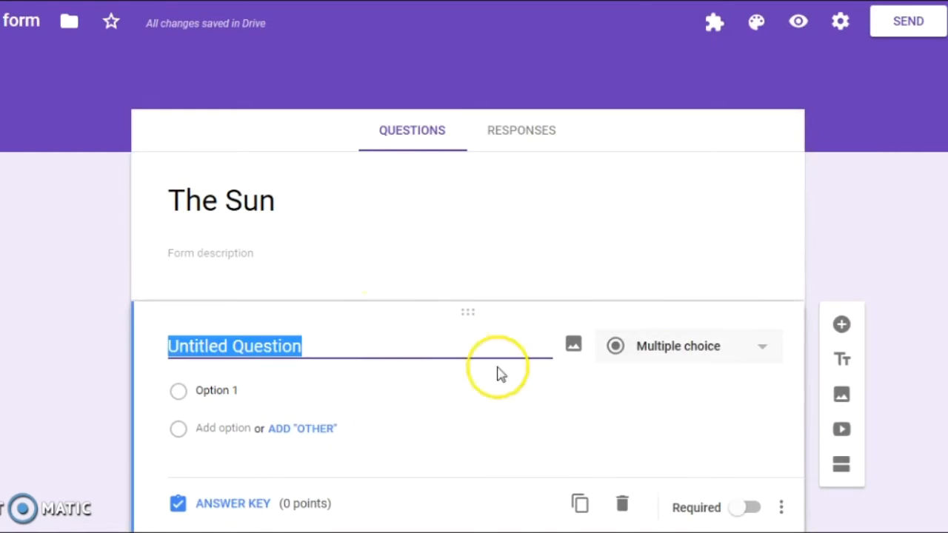
pyautogui.click(709, 354)
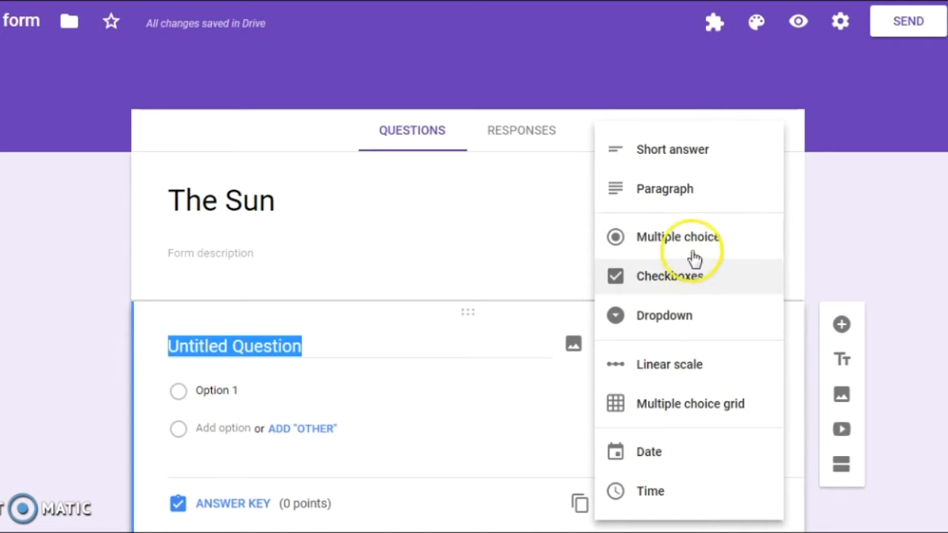
pyautogui.click(689, 152)
pyautogui.moveTo(402, 343); pyautogui.dragTo(159, 346)
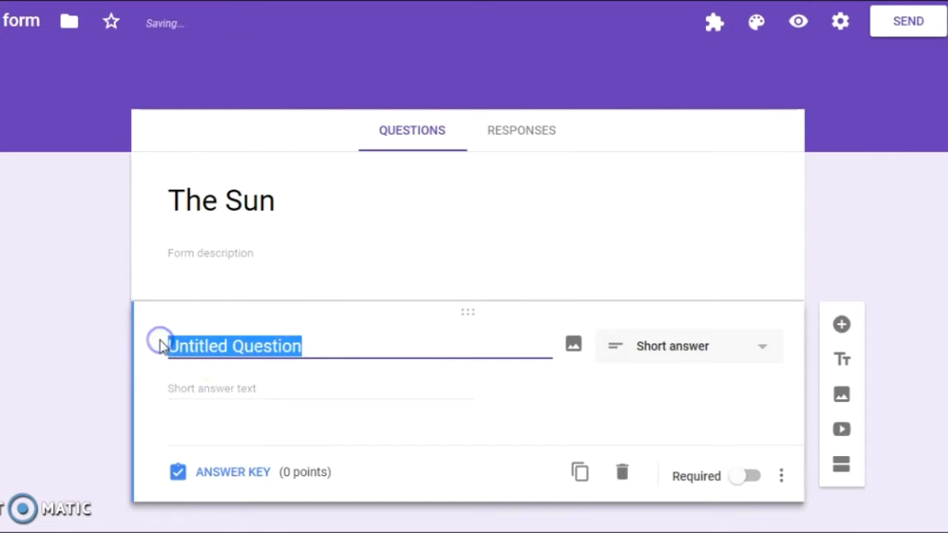
pyautogui.write('Name:')
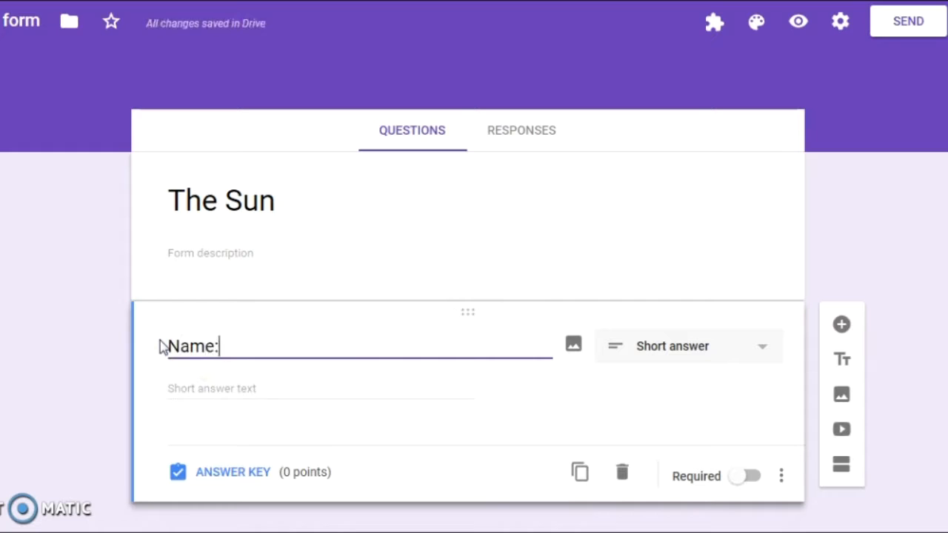
pyautogui.scroll(-1, 165, 322)
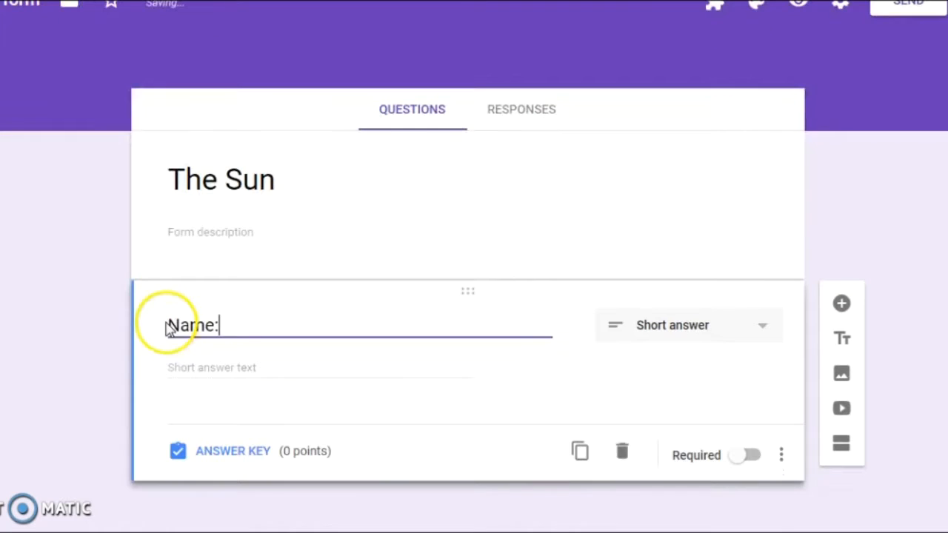
pyautogui.click(745, 456)
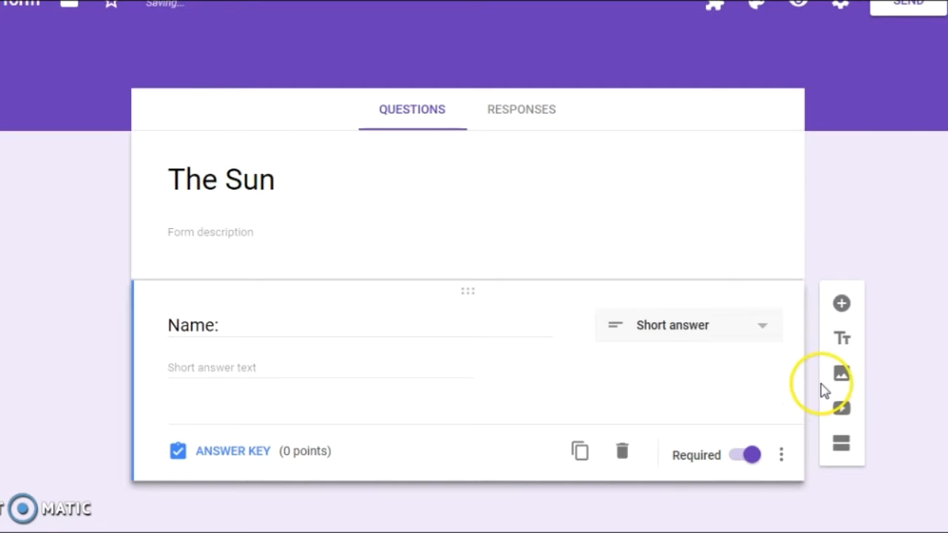
# Add a second section after the Name question and insert a new multiple choice question in it
pyautogui.click(843, 445)
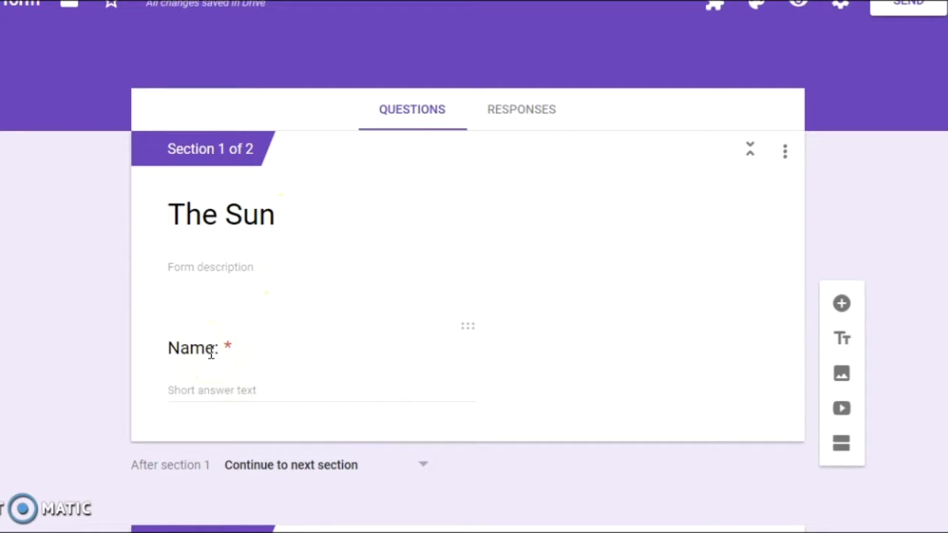
pyautogui.scroll(-1, 211, 353)
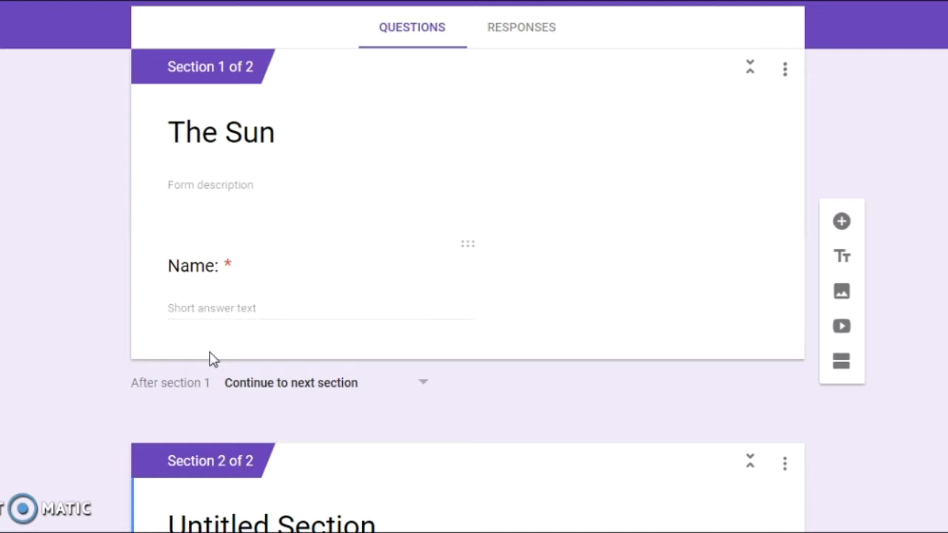
pyautogui.scroll(-2, 222, 326)
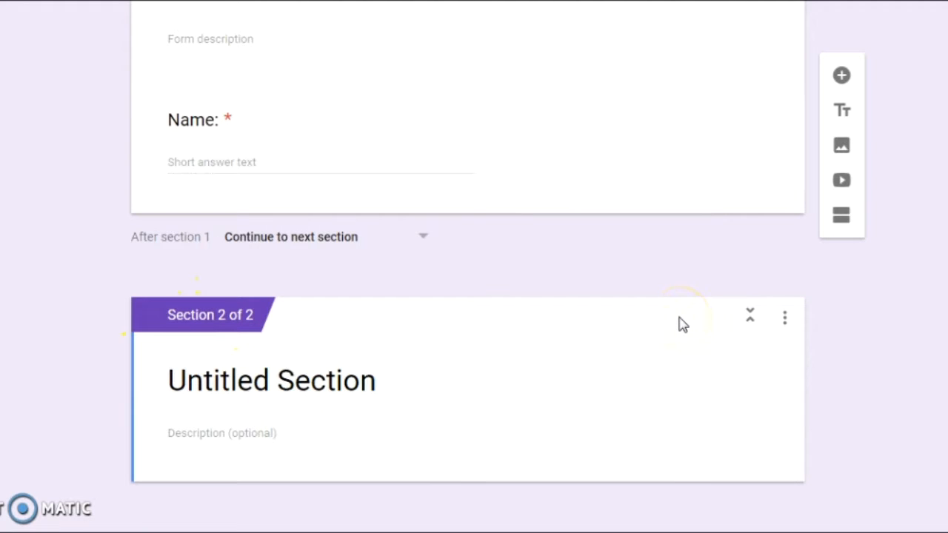
pyautogui.click(841, 78)
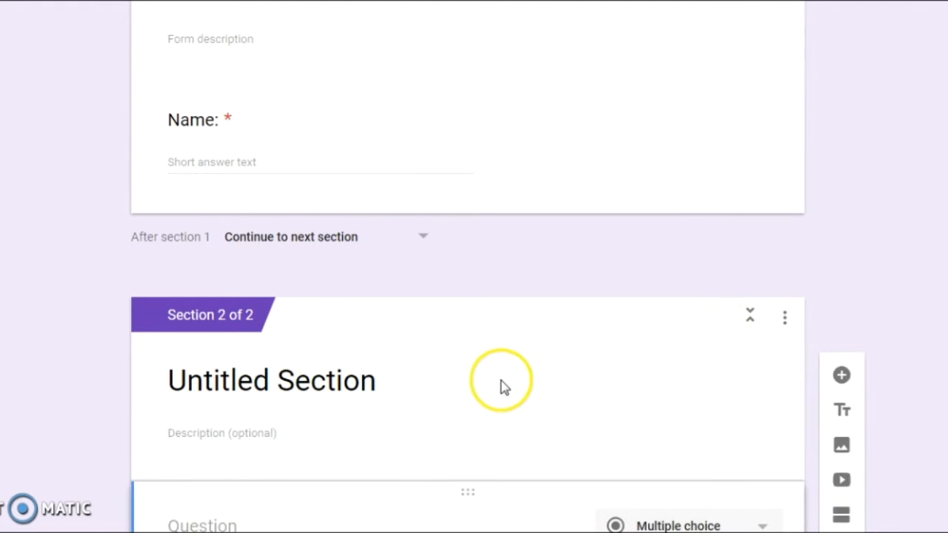
pyautogui.scroll(-3, 502, 387)
# Clear the title of section 2 so that it is blank
pyautogui.click(437, 164)
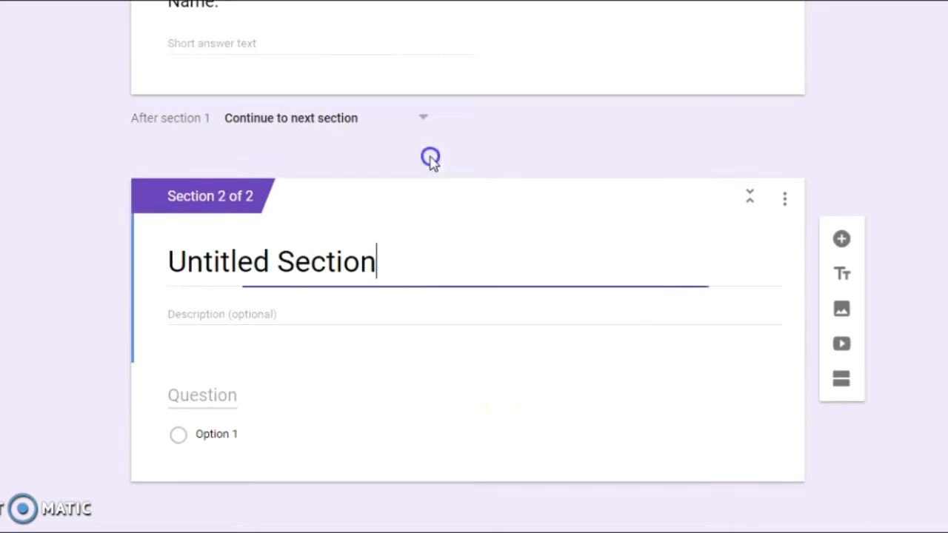
pyautogui.click(384, 262)
pyautogui.moveTo(384, 262); pyautogui.dragTo(132, 238)
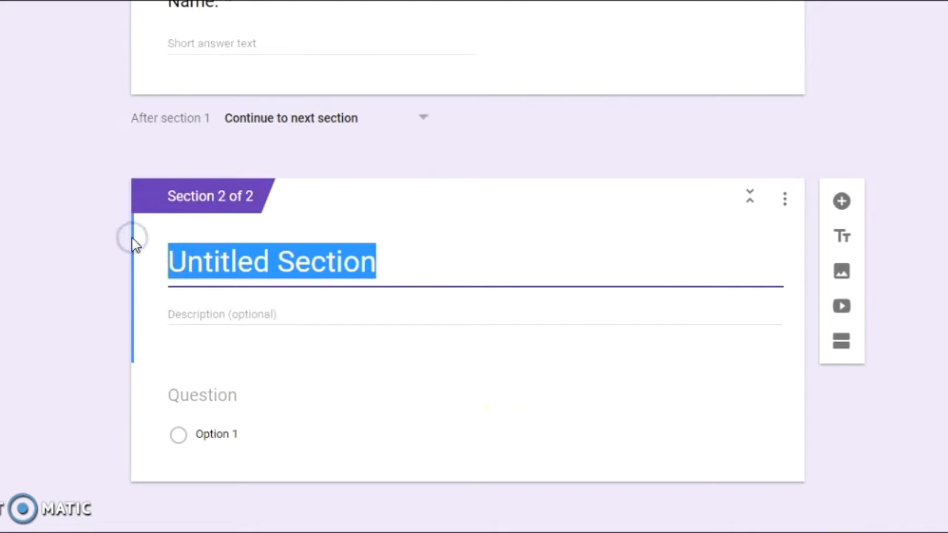
pyautogui.press('BackSpace')
pyautogui.click(57, 255)
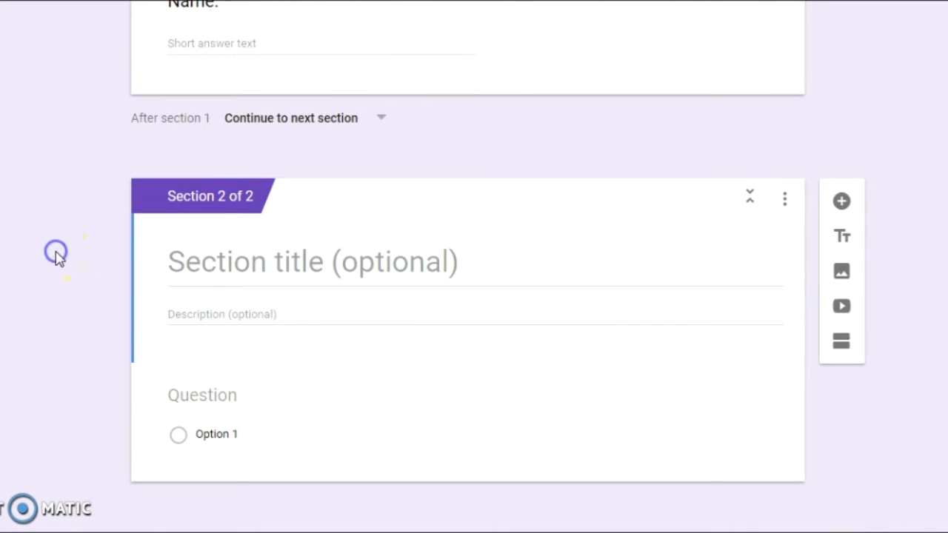
# Upload the picture "What is the closest star to Earth ?" to the section 2 question and title the question "Q1"
pyautogui.click(260, 400)
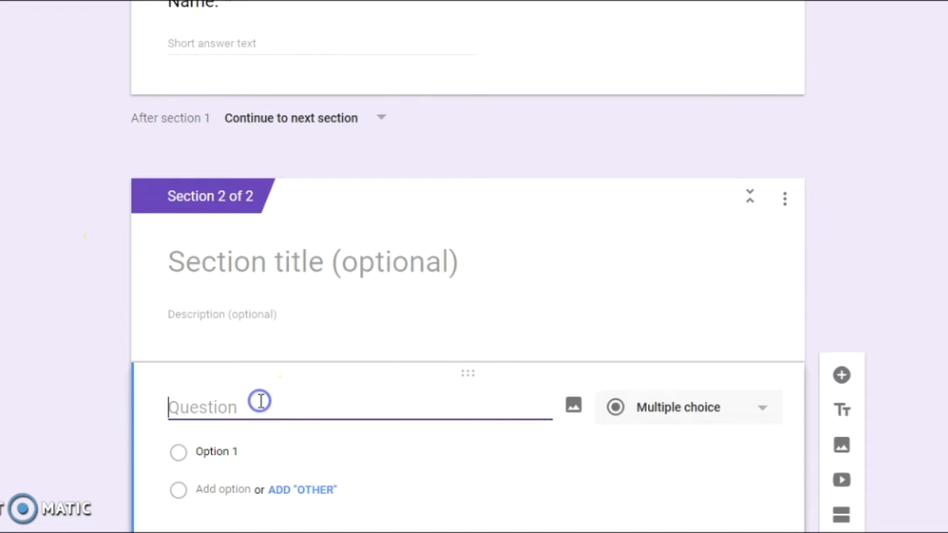
pyautogui.click(573, 405)
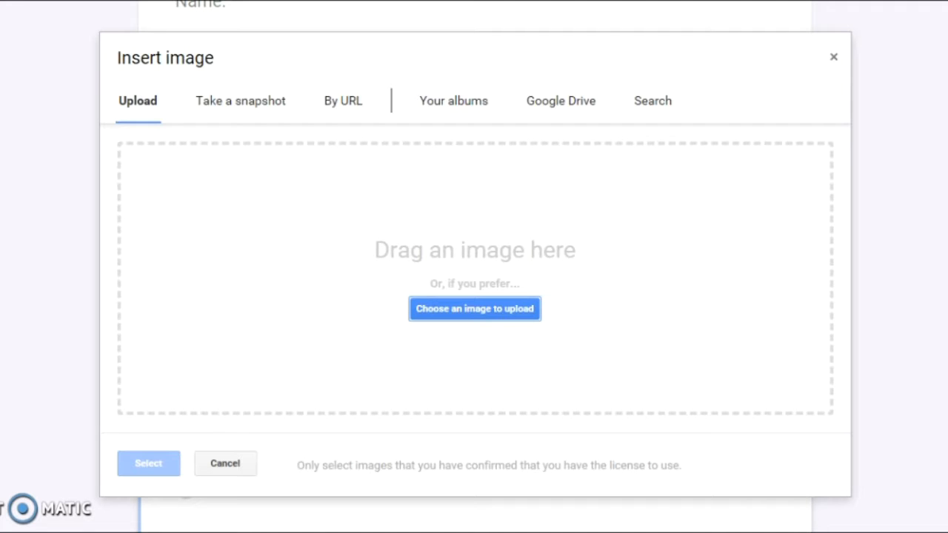
pyautogui.moveTo(0, 237); pyautogui.dragTo(431, 258)
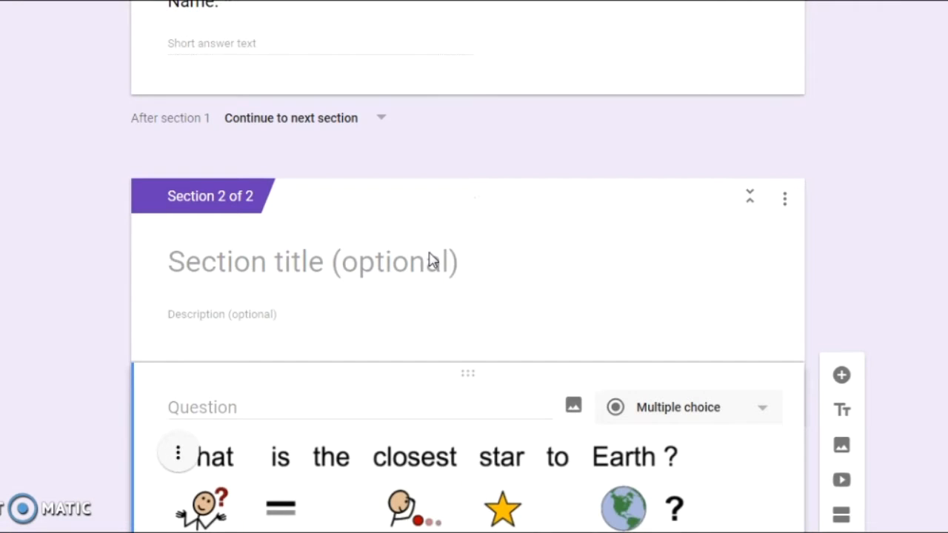
pyautogui.click(274, 407)
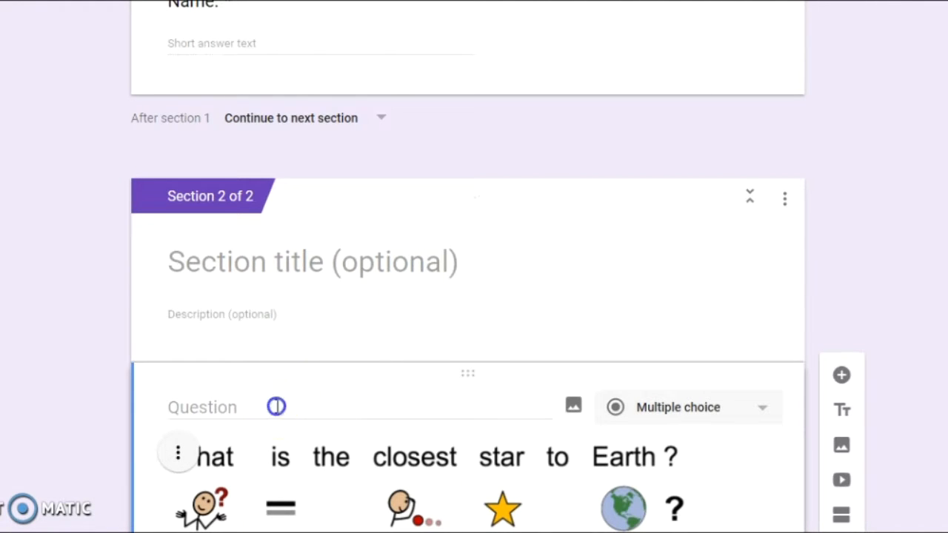
pyautogui.click(155, 415)
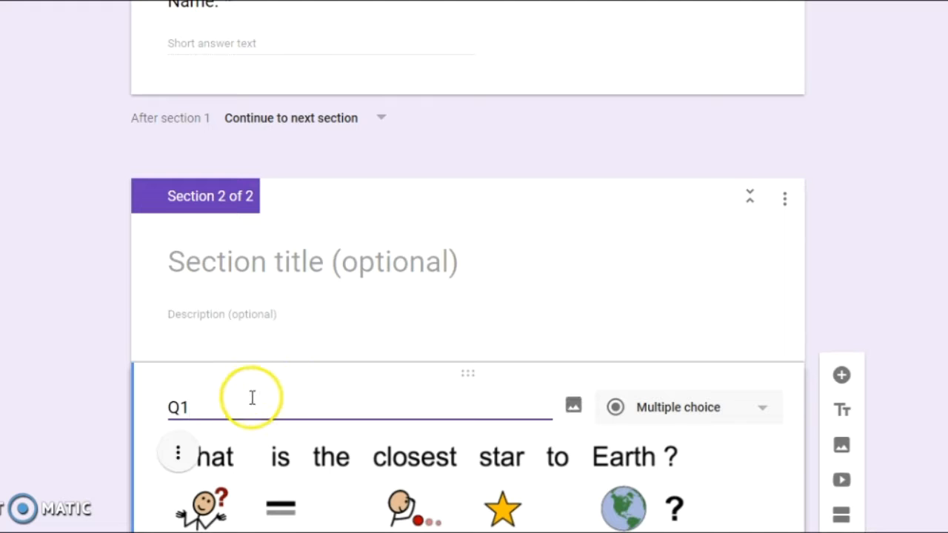
pyautogui.click(242, 399)
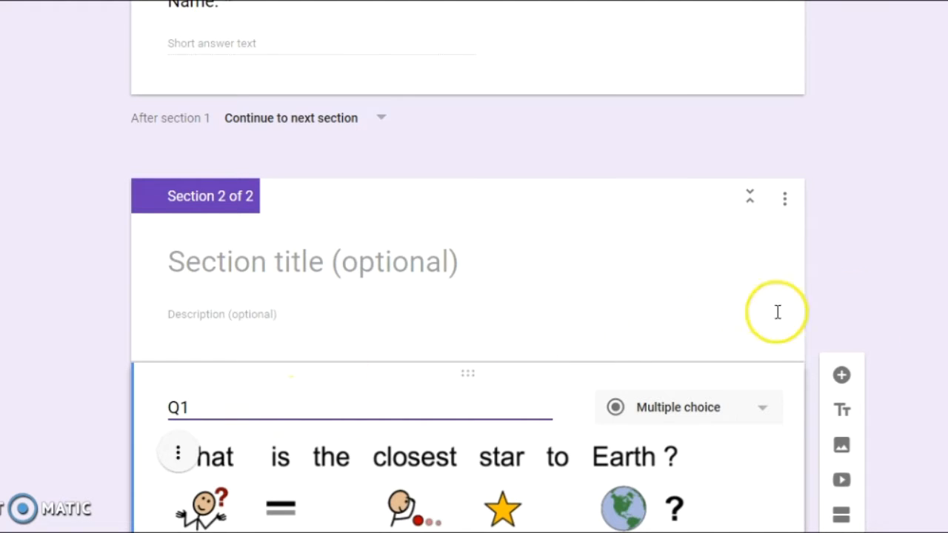
# Set the first answer option of question Q1 to "Moon"
pyautogui.scroll(-2, 891, 303)
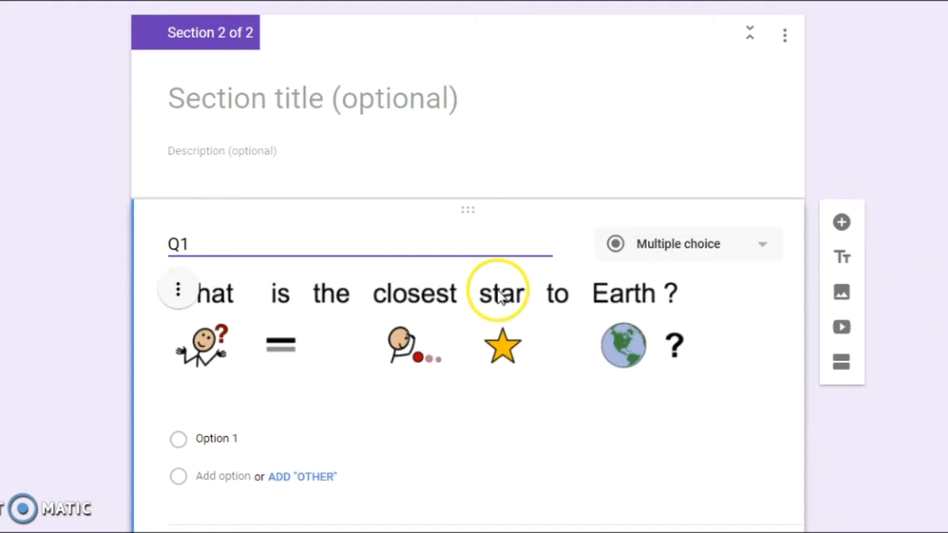
pyautogui.scroll(-1, 500, 295)
pyautogui.click(214, 358)
pyautogui.moveTo(251, 359); pyautogui.dragTo(163, 353)
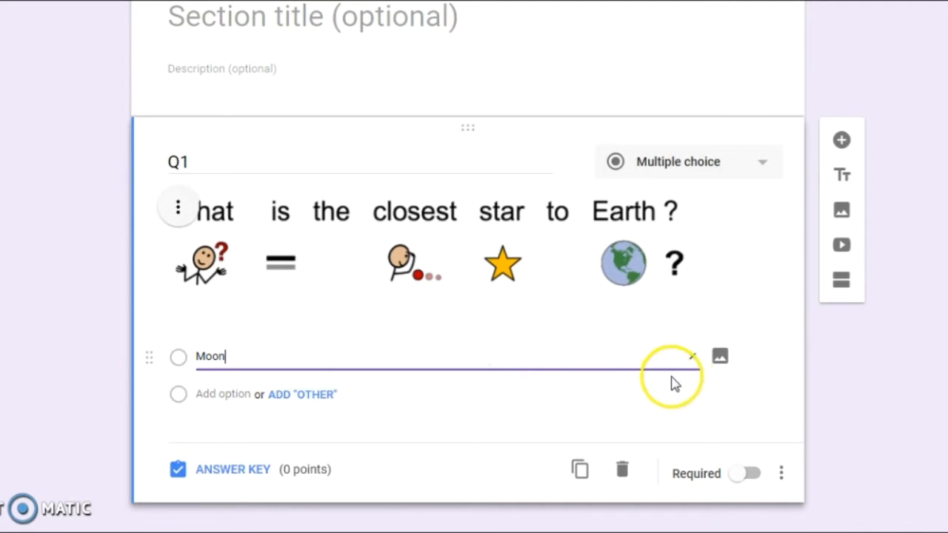
# Upload the Moon picture to the "Moon" answer option of question Q1
pyautogui.click(719, 358)
pyautogui.click(519, 314)
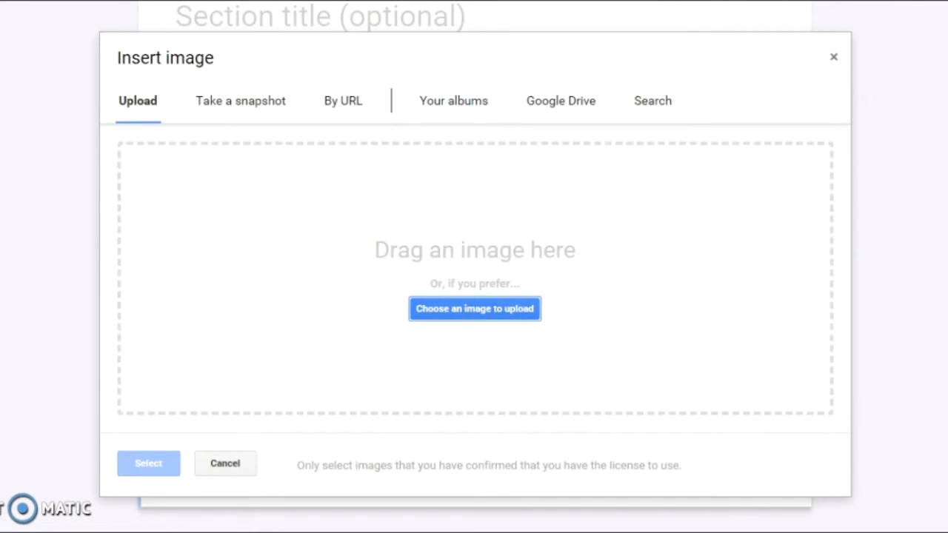
pyautogui.moveTo(0, 267); pyautogui.dragTo(426, 277)
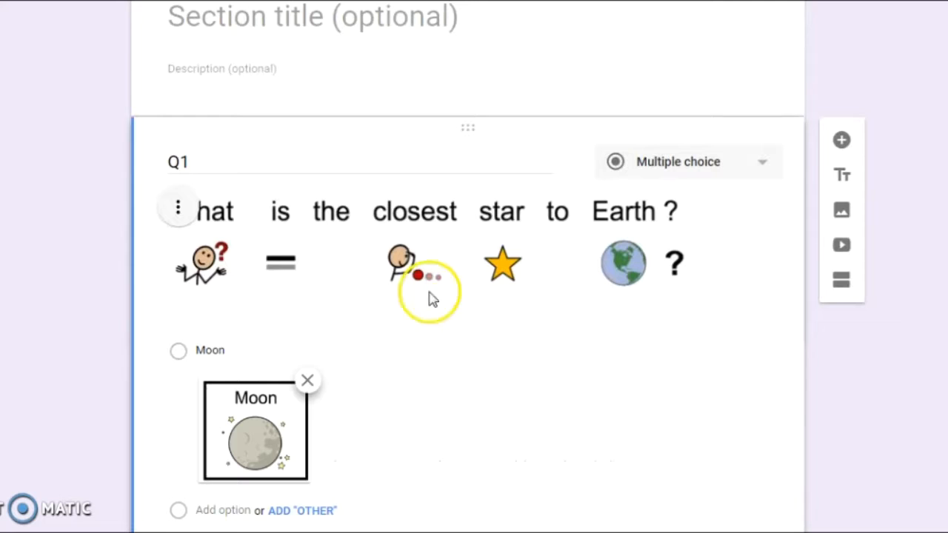
# Add a second answer option "Sun" to question Q1 and upload the Sun picture to it
pyautogui.click(244, 510)
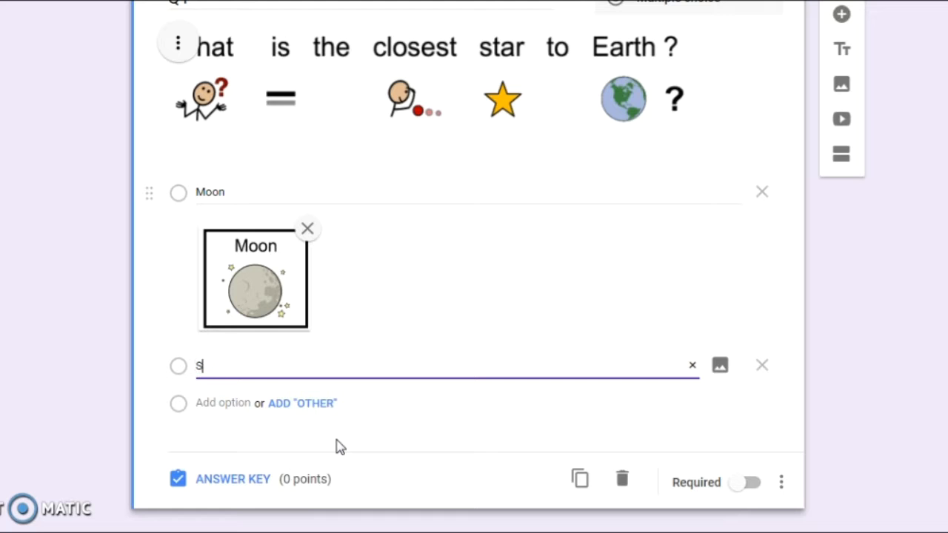
pyautogui.click(719, 365)
pyautogui.click(497, 307)
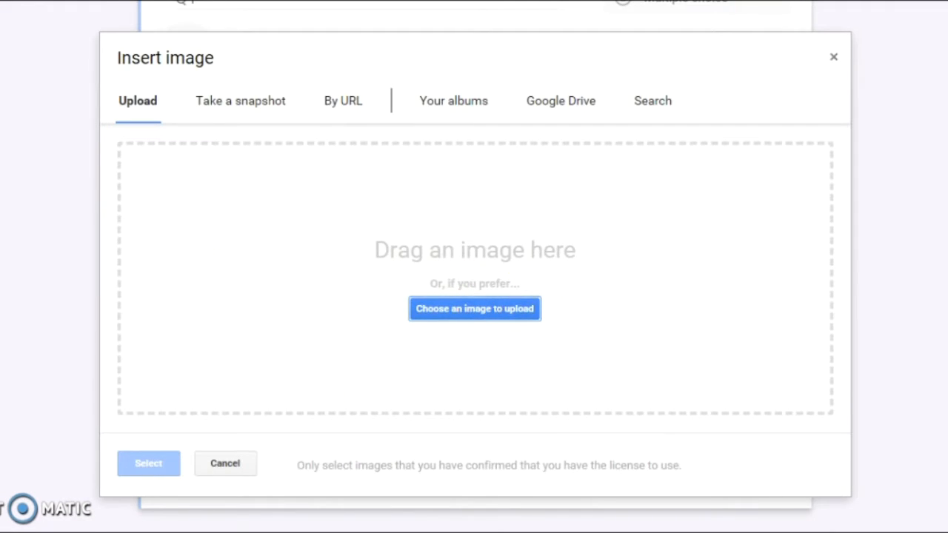
pyautogui.moveTo(158, 300); pyautogui.dragTo(474, 321)
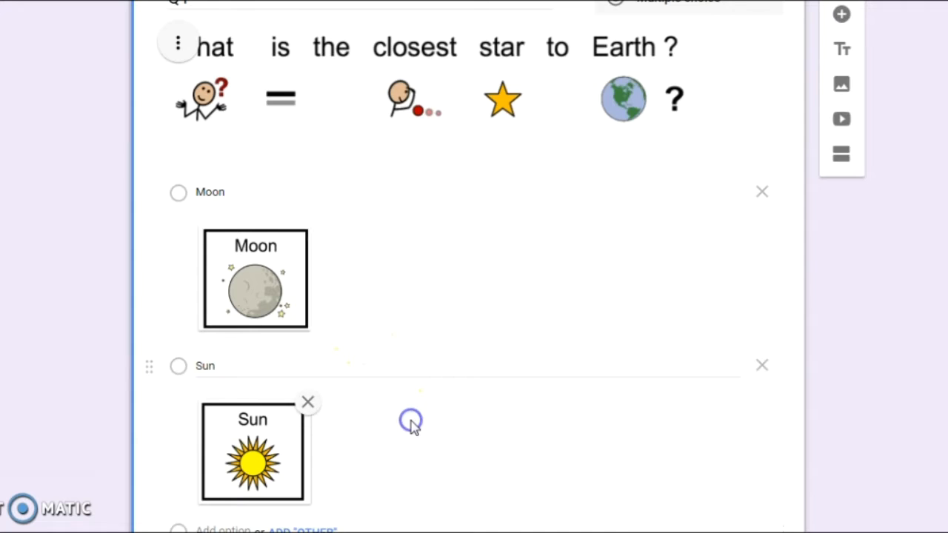
# Add a third answer option "Mars" to question Q1
pyautogui.scroll(-2, 410, 424)
pyautogui.click(239, 382)
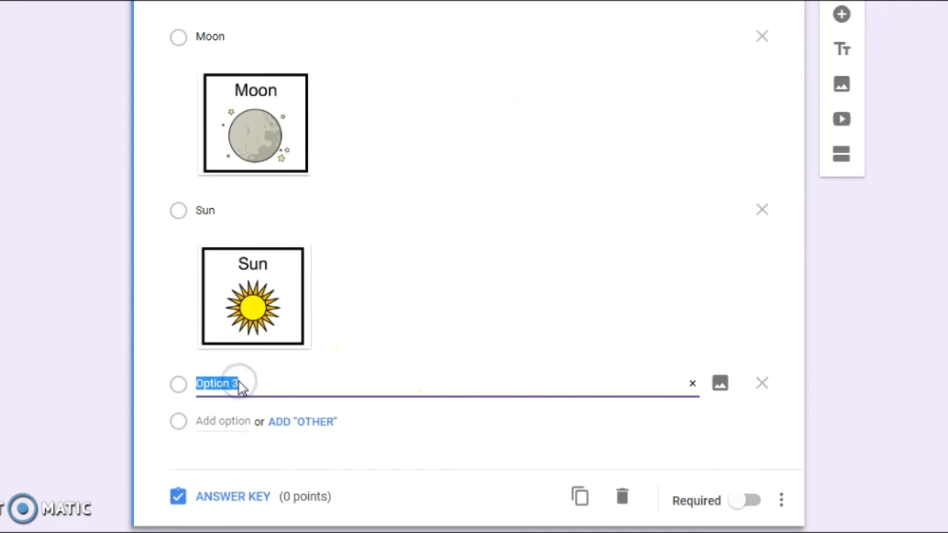
pyautogui.write('Ma')
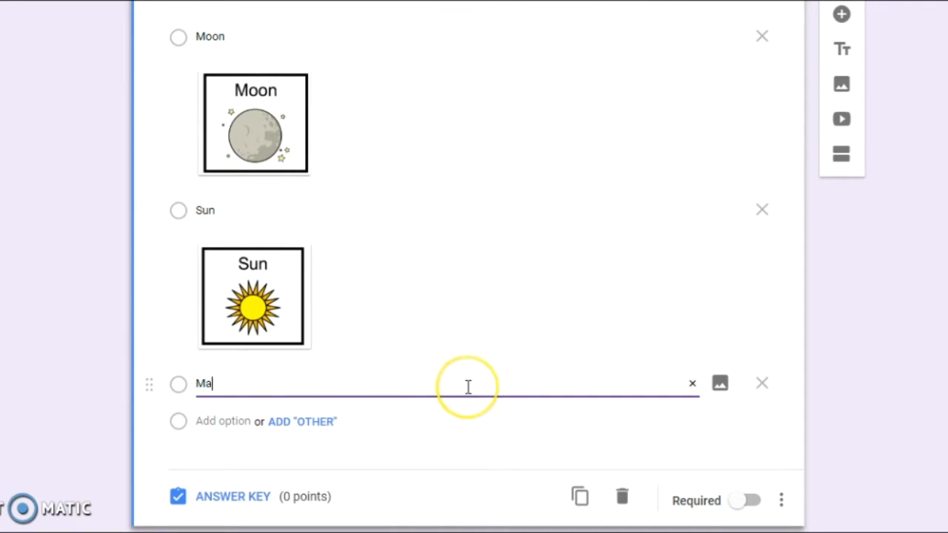
pyautogui.write('rs')
# Upload the Mars picture from the "Q The Sun" folder to the "Mars" answer option
pyautogui.click(720, 384)
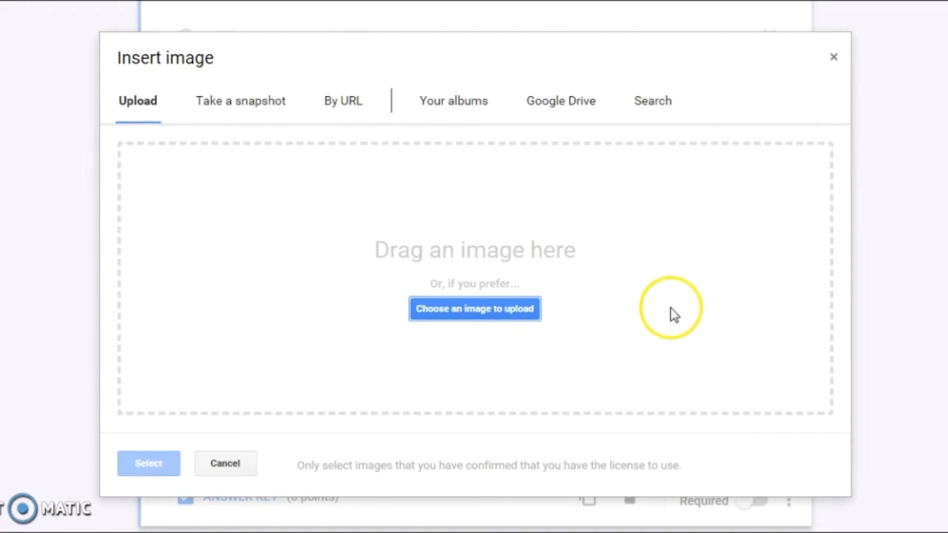
pyautogui.click(480, 314)
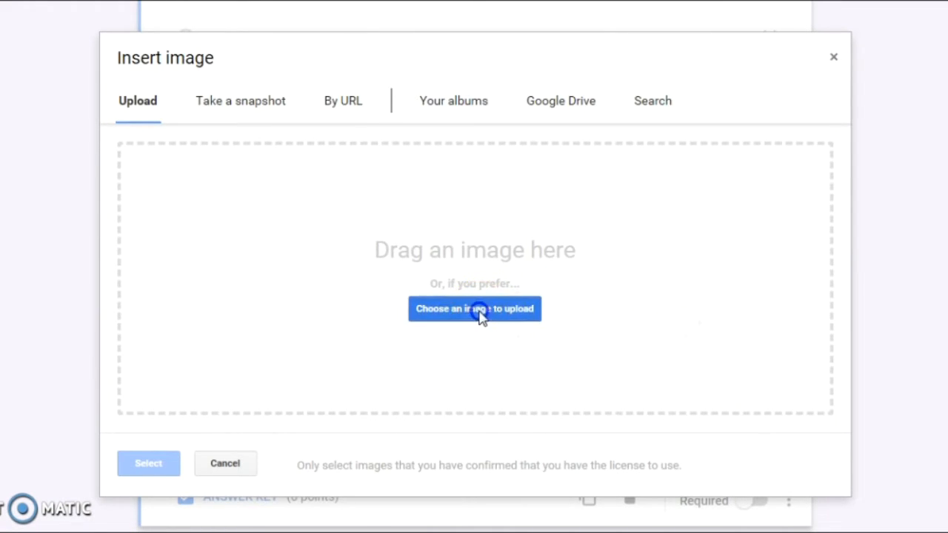
pyautogui.click(182, 120)
pyautogui.doubleClick(181, 119)
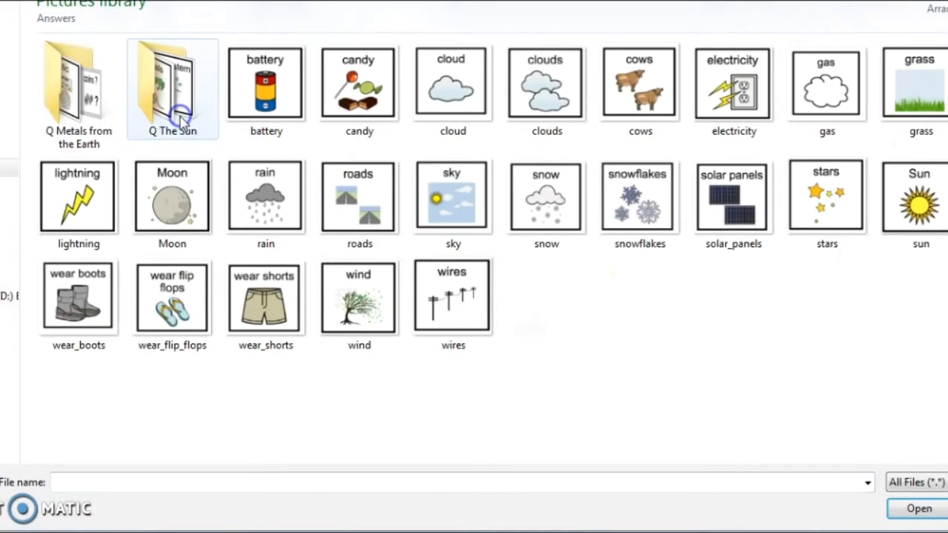
pyautogui.doubleClick(181, 122)
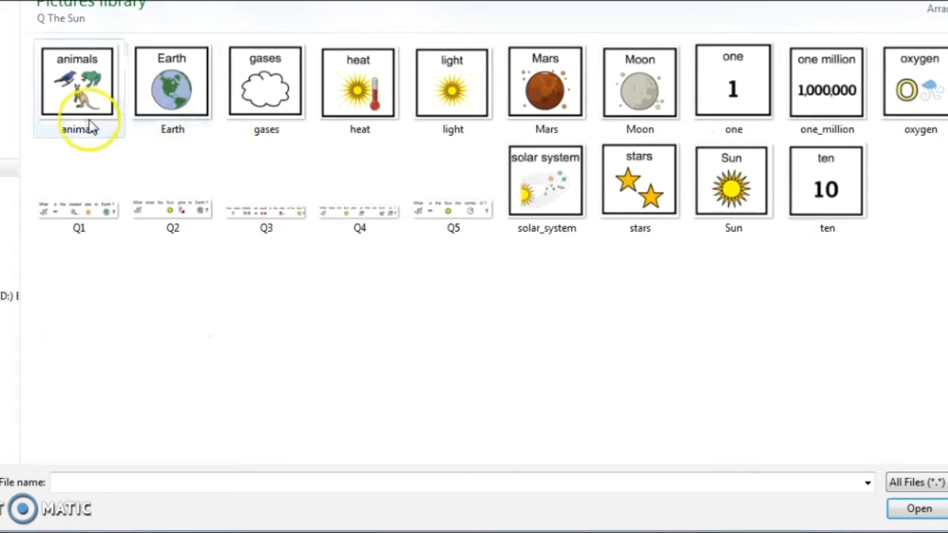
pyautogui.click(545, 93)
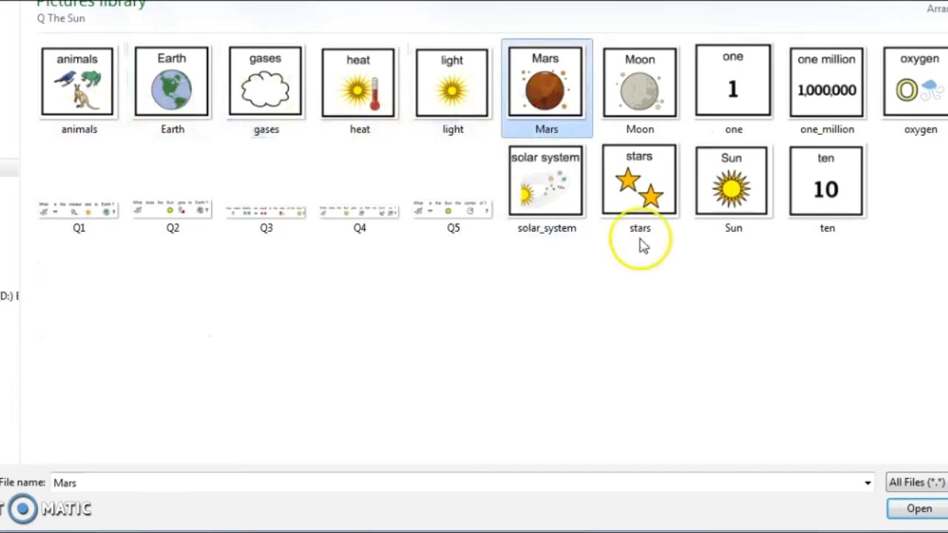
pyautogui.click(926, 516)
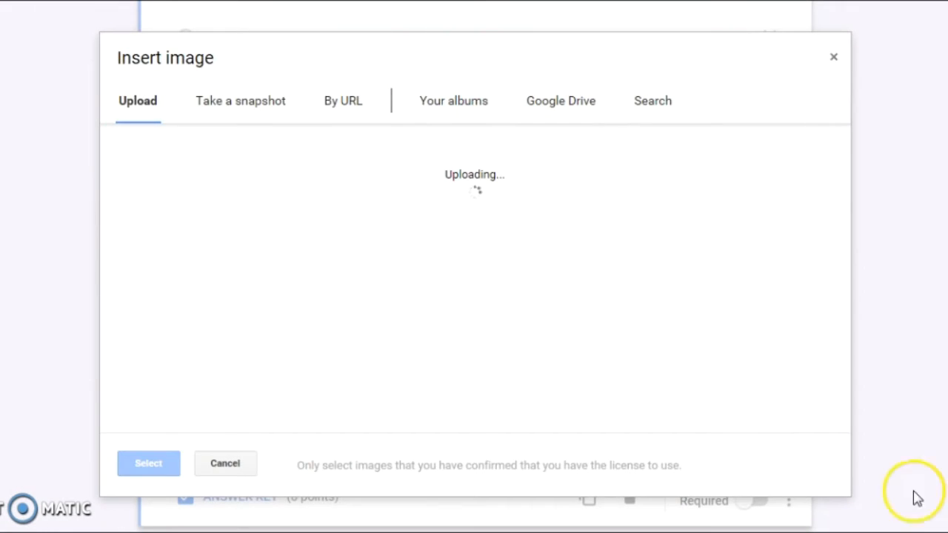
pyautogui.scroll(-2, 398, 319)
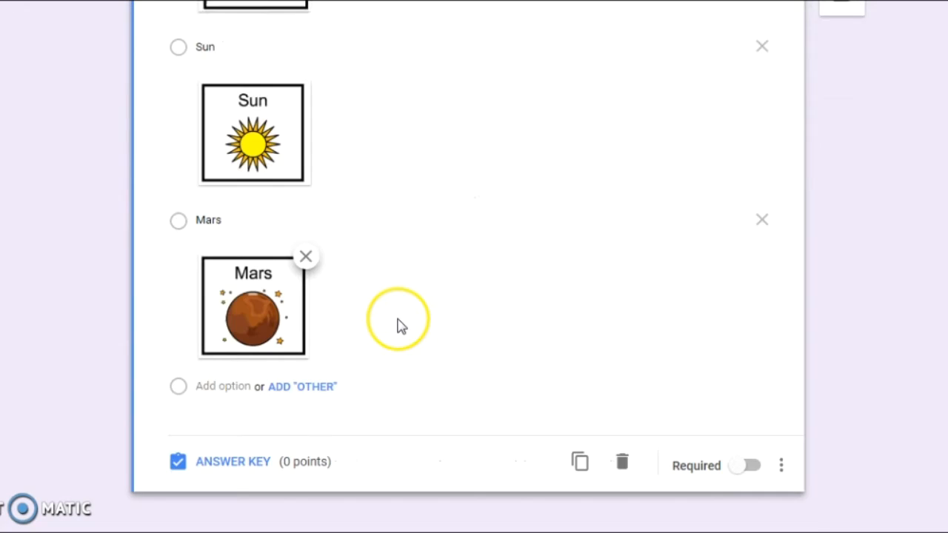
pyautogui.click(317, 378)
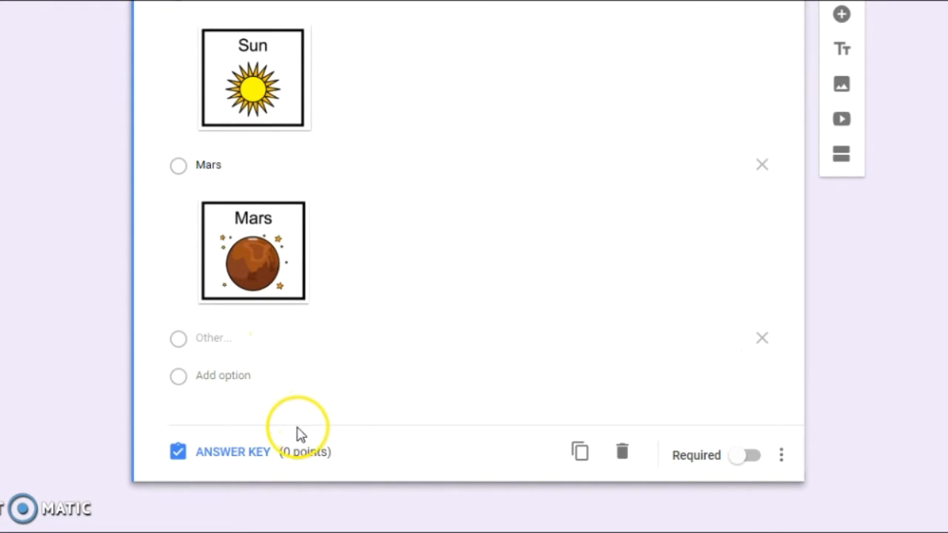
# In the answer key of question Q1, set the score to 1 point and mark "Moon" as the correct answer
pyautogui.click(248, 452)
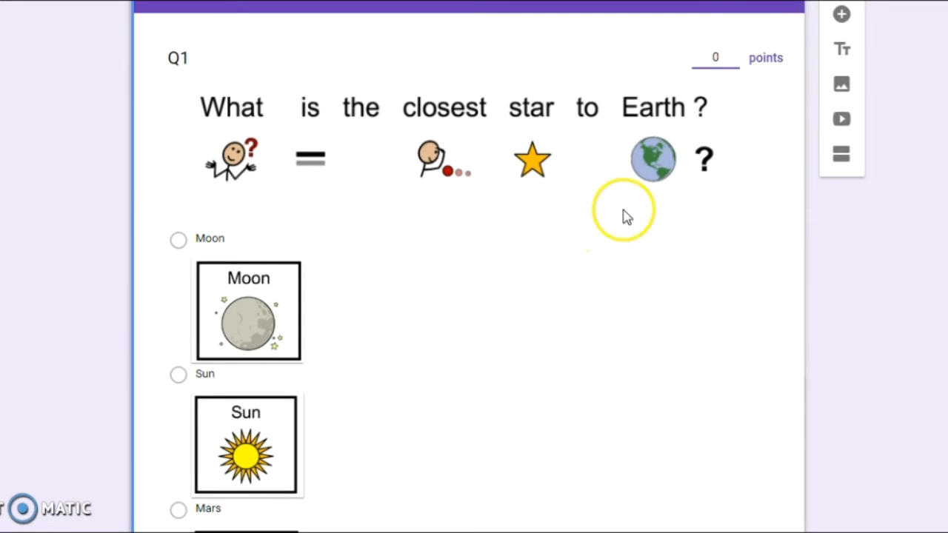
pyautogui.click(726, 62)
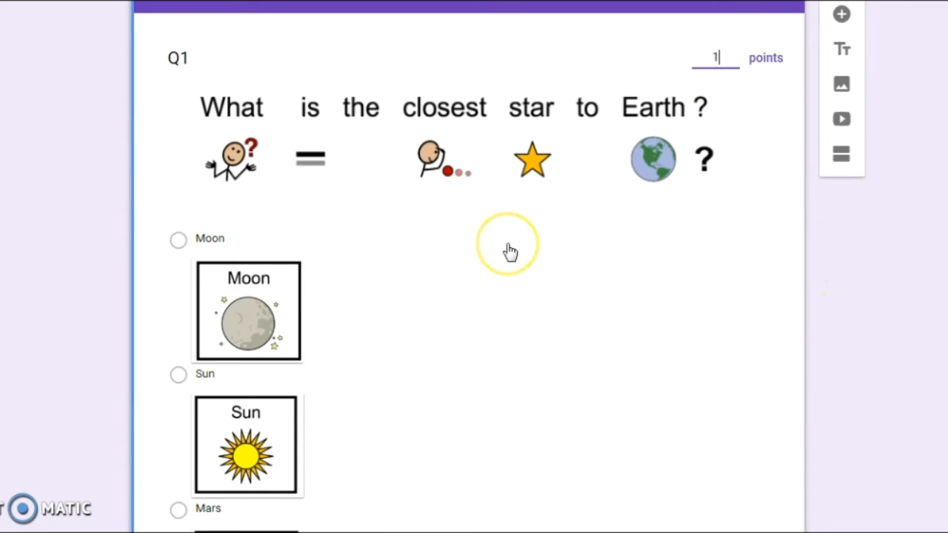
pyautogui.scroll(-2, 509, 251)
pyautogui.scroll(2, 509, 250)
pyautogui.click(440, 145)
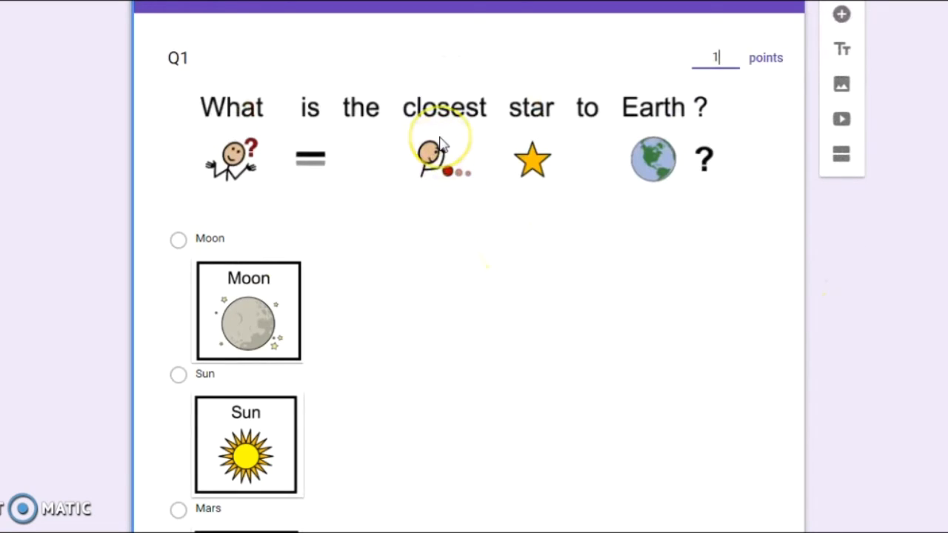
pyautogui.scroll(-2, 440, 145)
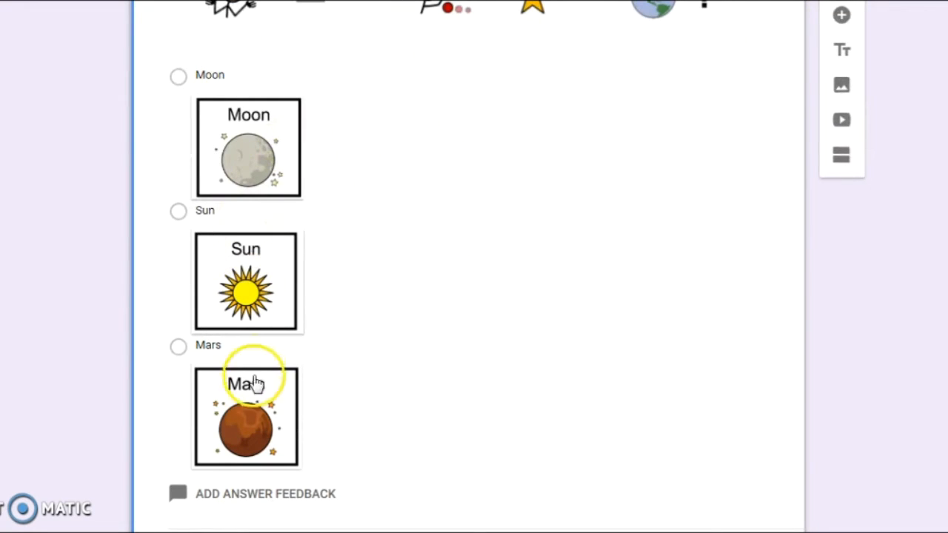
pyautogui.click(179, 77)
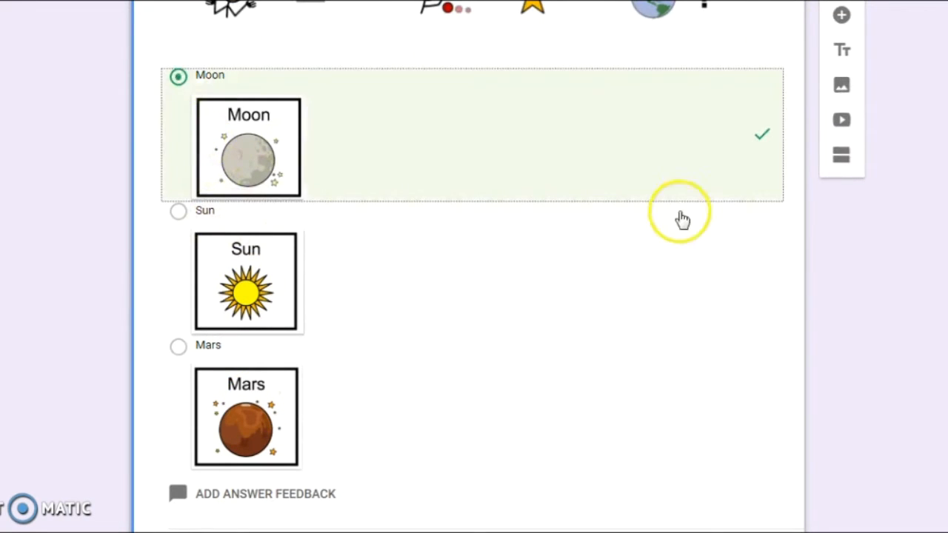
# Review the Name question, the section 2 header and the Q1 answer key
pyautogui.scroll(-2, 891, 315)
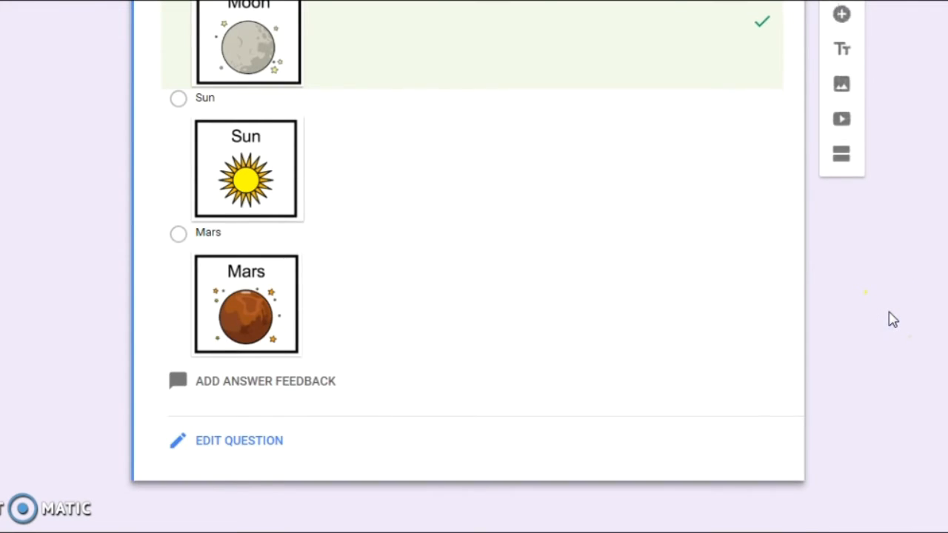
pyautogui.scroll(5, 892, 316)
pyautogui.scroll(2, 892, 318)
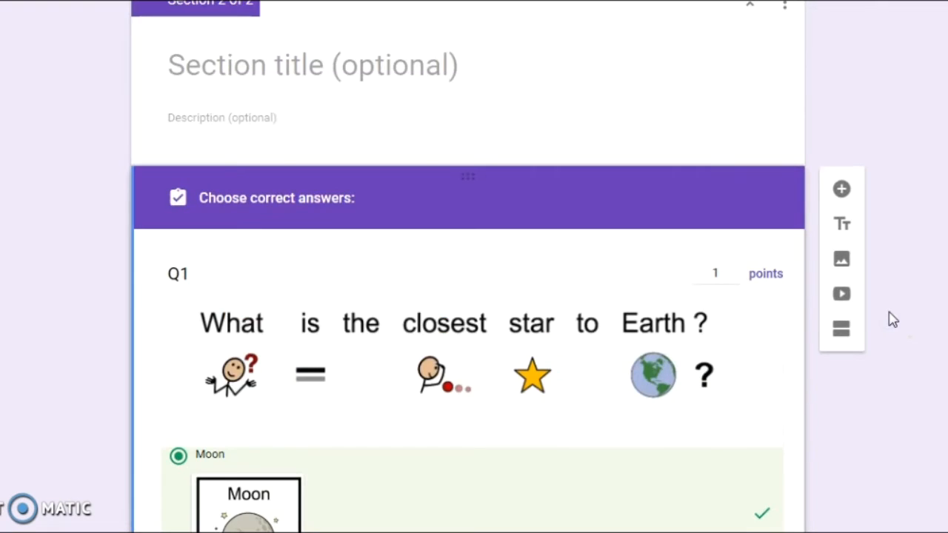
pyautogui.scroll(-2, 893, 318)
pyautogui.scroll(4, 893, 318)
pyautogui.scroll(3, 892, 318)
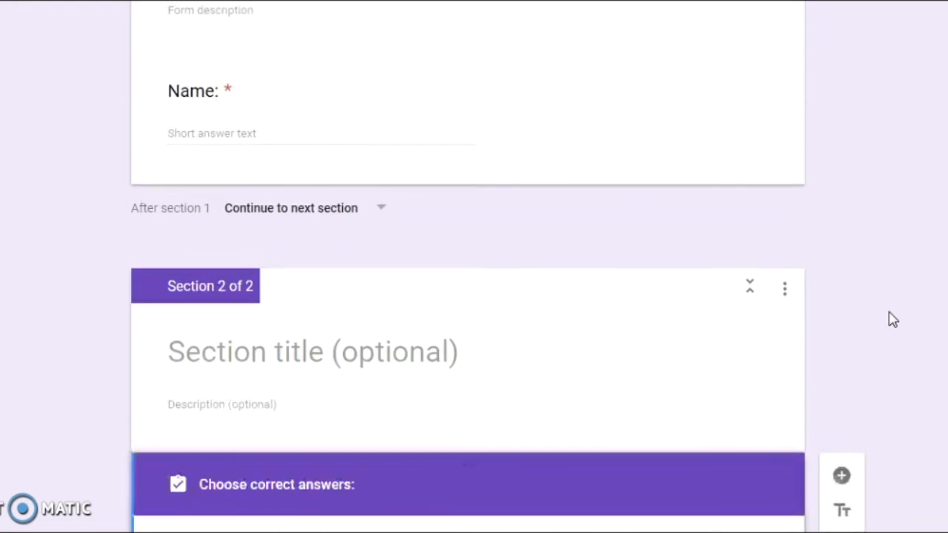
pyautogui.scroll(-5, 892, 319)
pyautogui.click(891, 311)
pyautogui.scroll(-1, 892, 312)
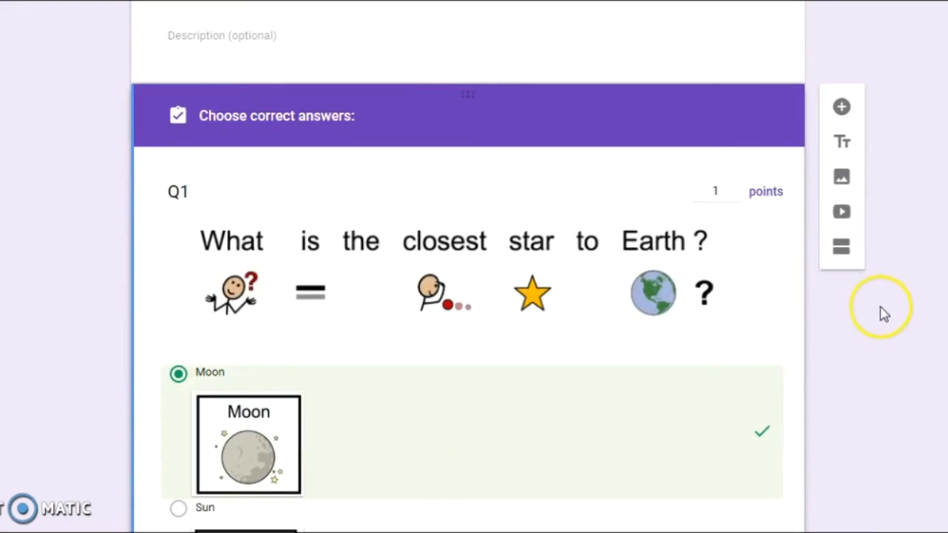
# Add a third section after question Q1 and insert a new multiple choice question in it
pyautogui.scroll(-2, 497, 338)
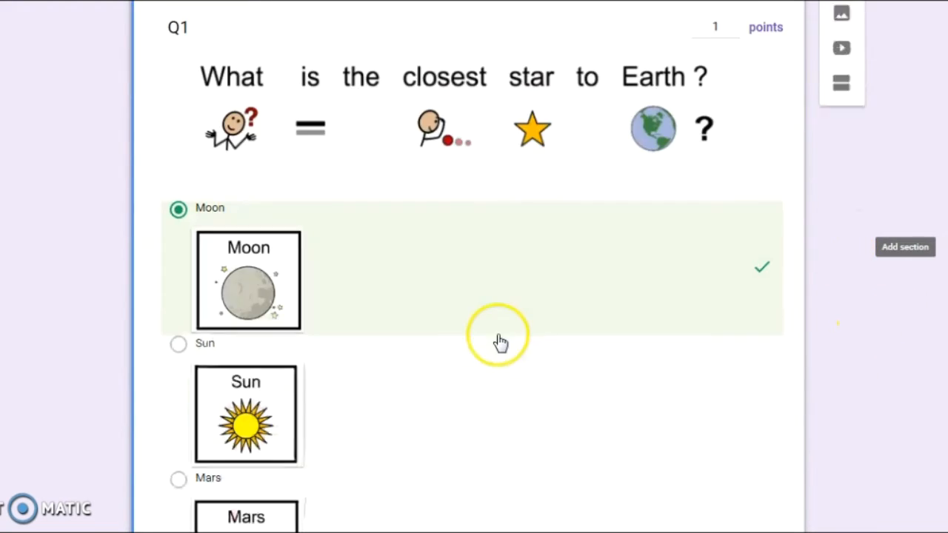
pyautogui.click(840, 157)
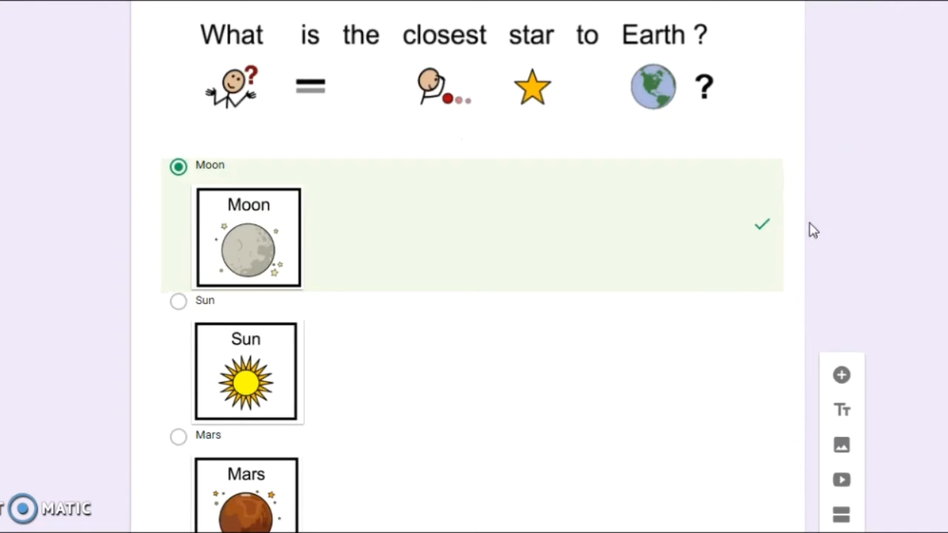
pyautogui.scroll(-5, 810, 230)
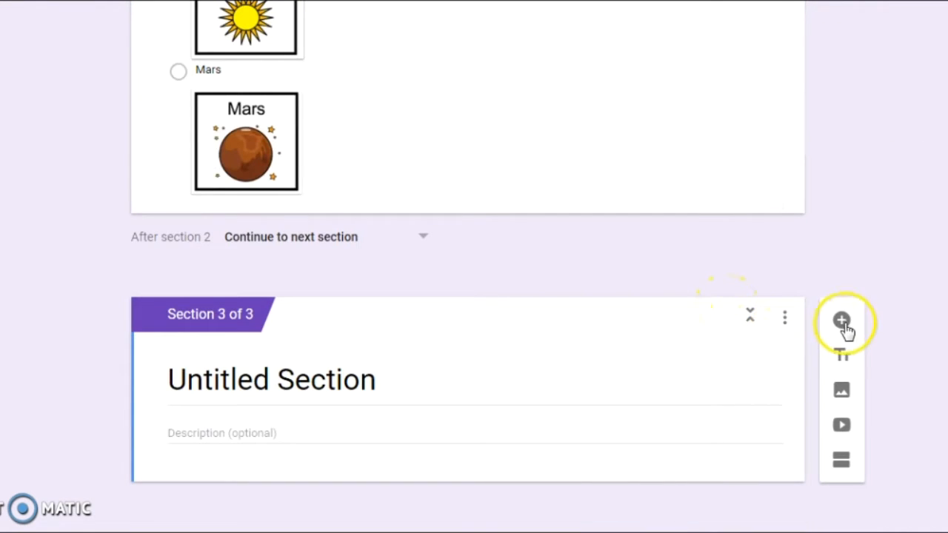
pyautogui.click(842, 321)
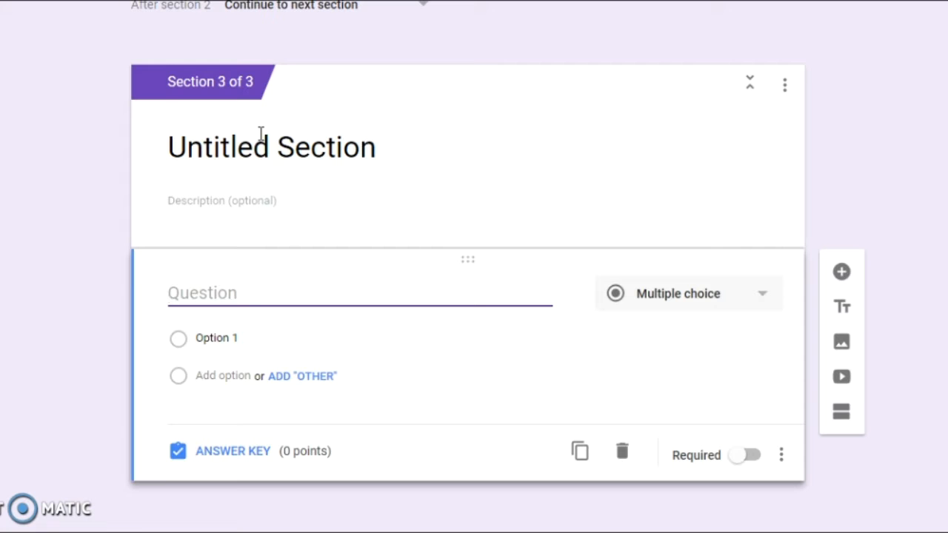
# Generate a shortened share link for the form, select the link text and close the Send form dialog
pyautogui.scroll(20, 261, 135)
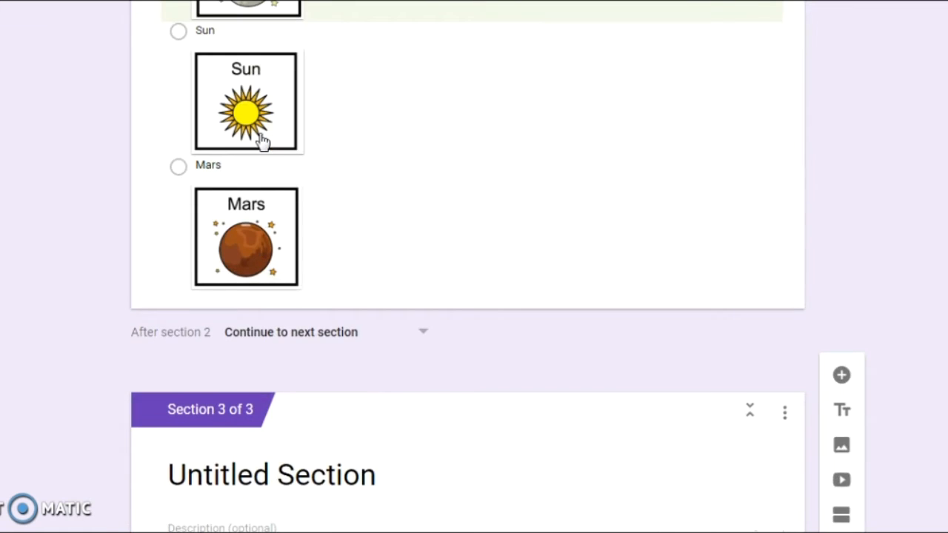
pyautogui.scroll(4, 261, 141)
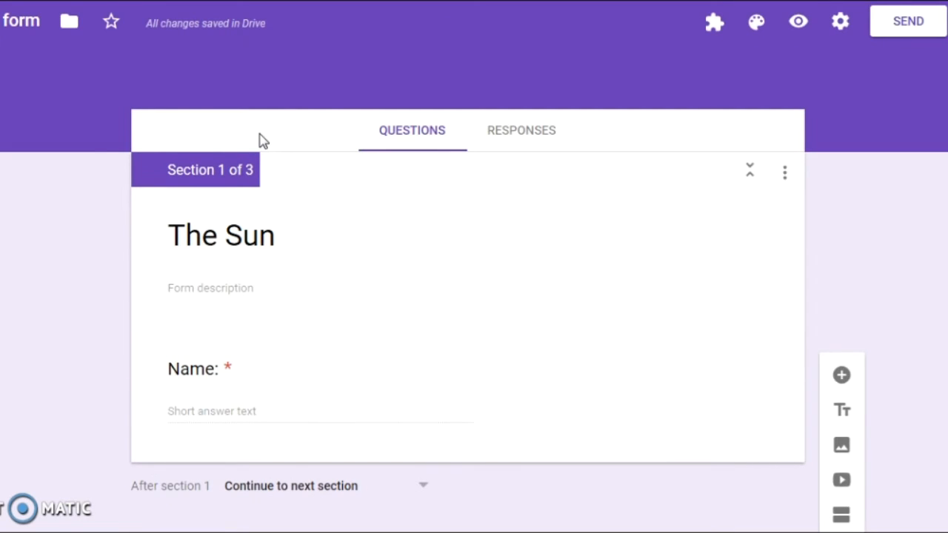
pyautogui.click(289, 151)
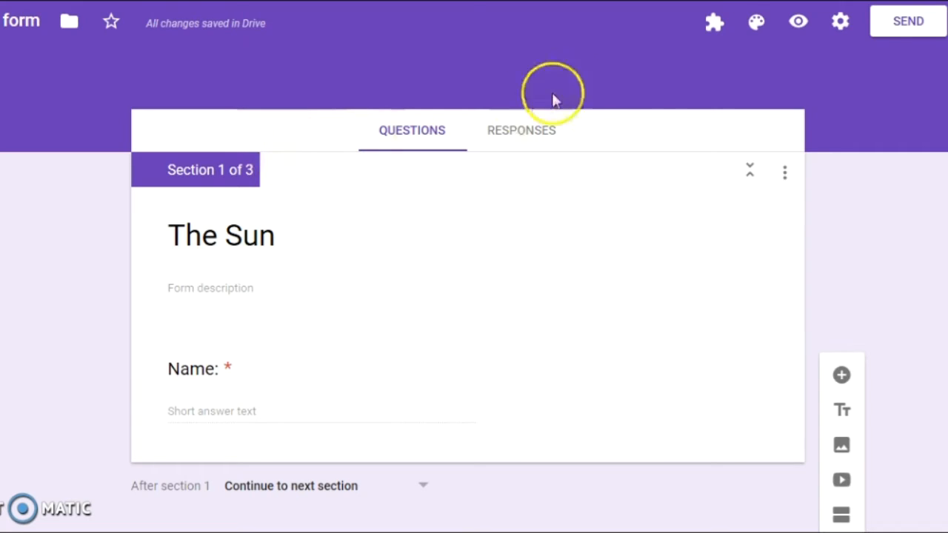
pyautogui.click(908, 23)
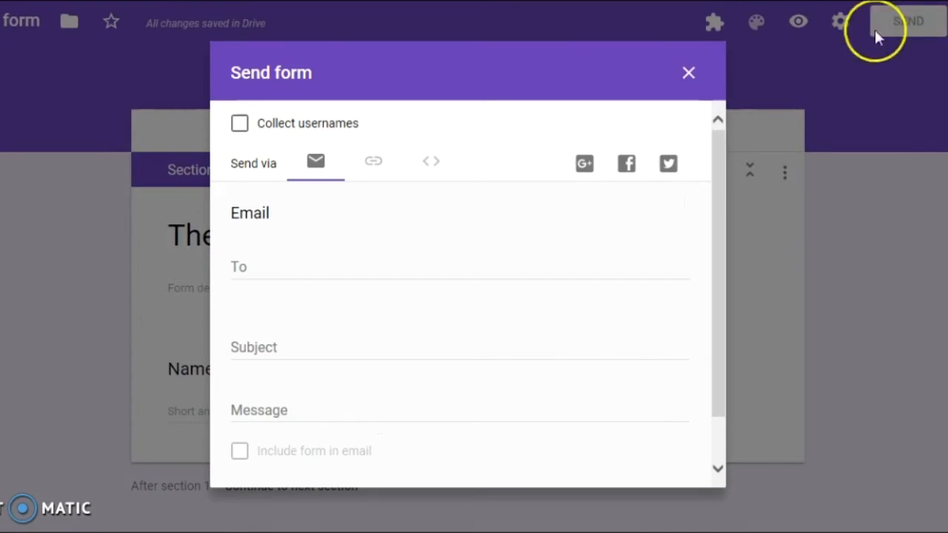
pyautogui.click(373, 164)
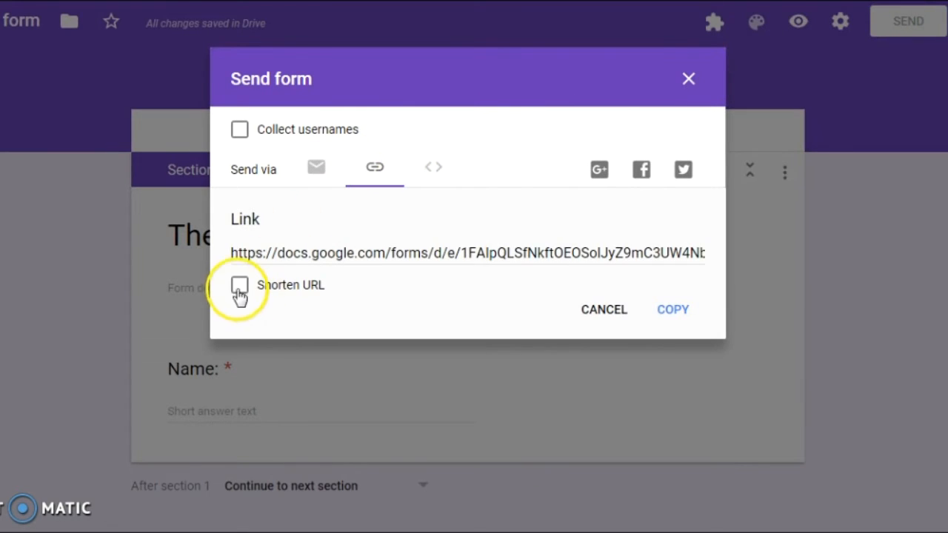
pyautogui.click(237, 285)
pyautogui.click(303, 254)
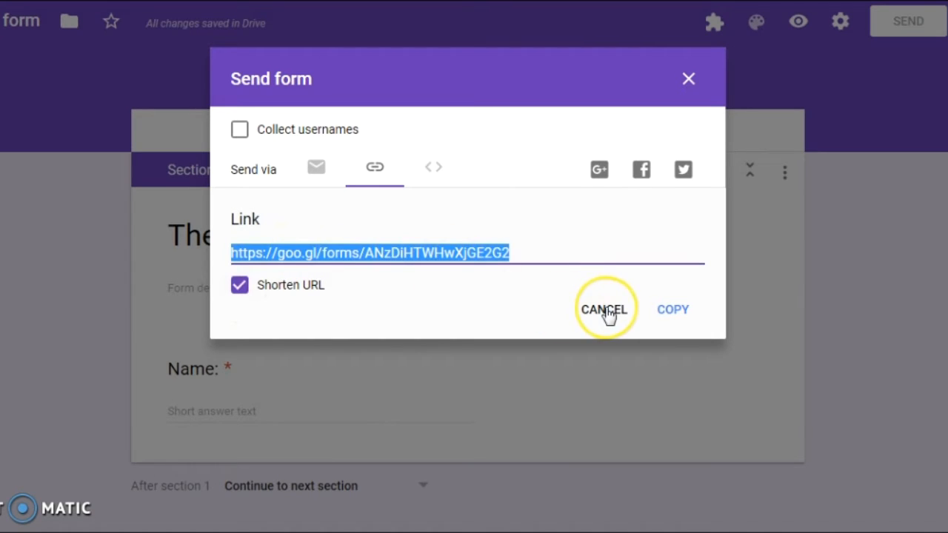
pyautogui.click(605, 311)
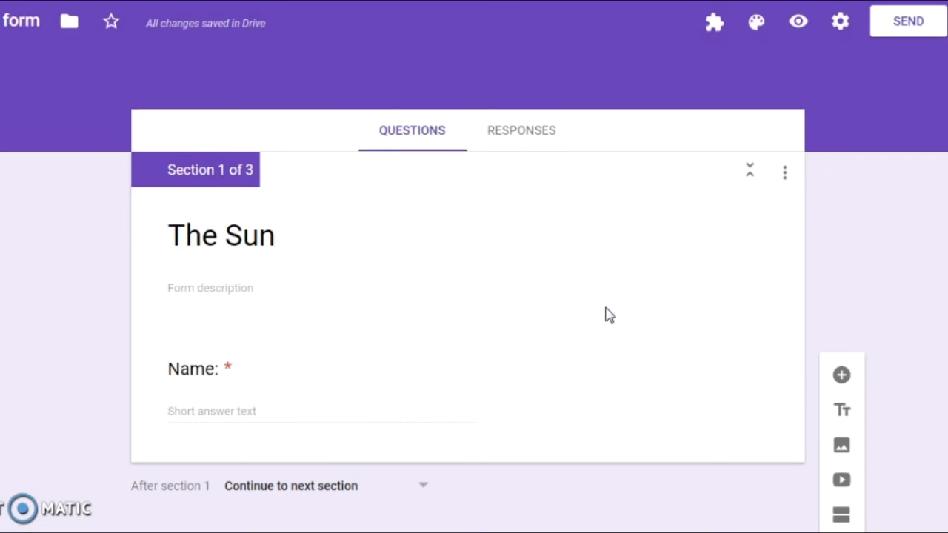
# Name the form file after its title and review the available options for the form's responses
pyautogui.click(28, 23)
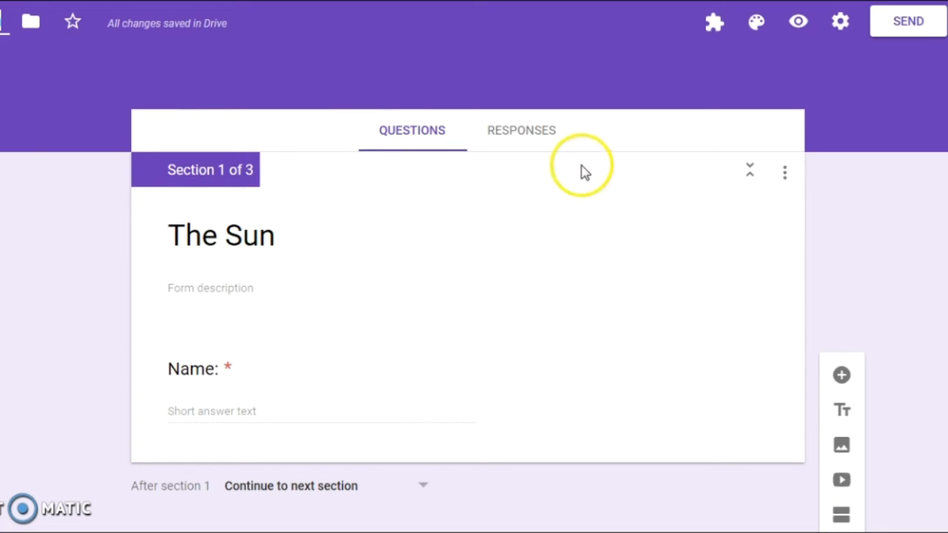
pyautogui.click(538, 141)
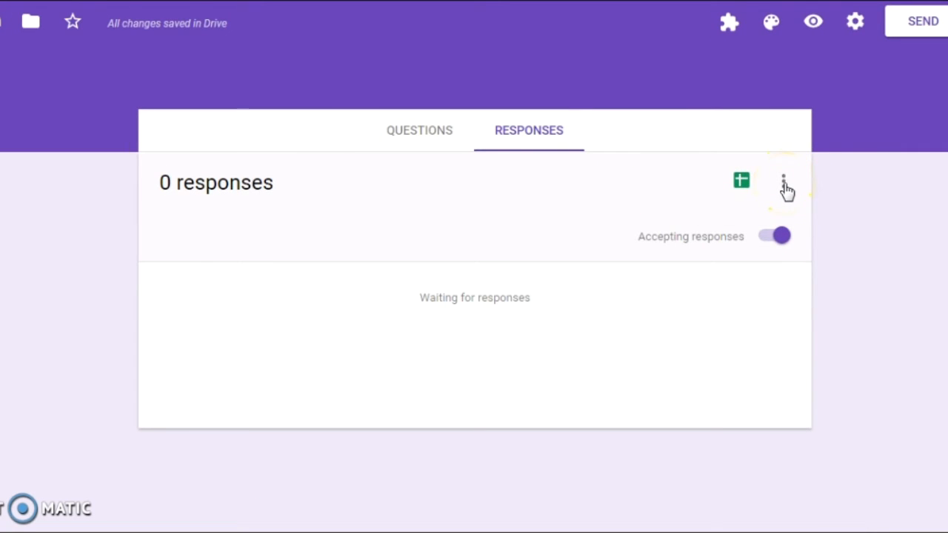
pyautogui.click(784, 185)
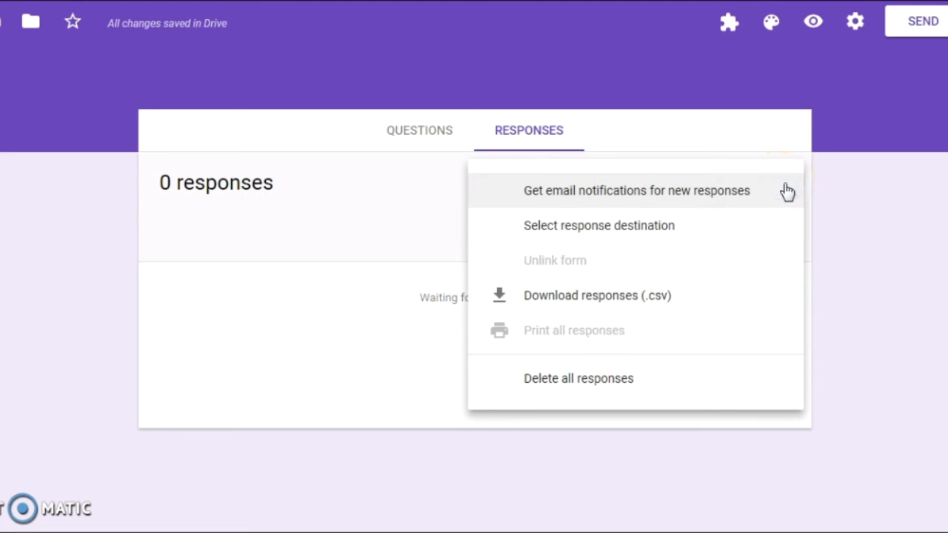
pyautogui.click(841, 178)
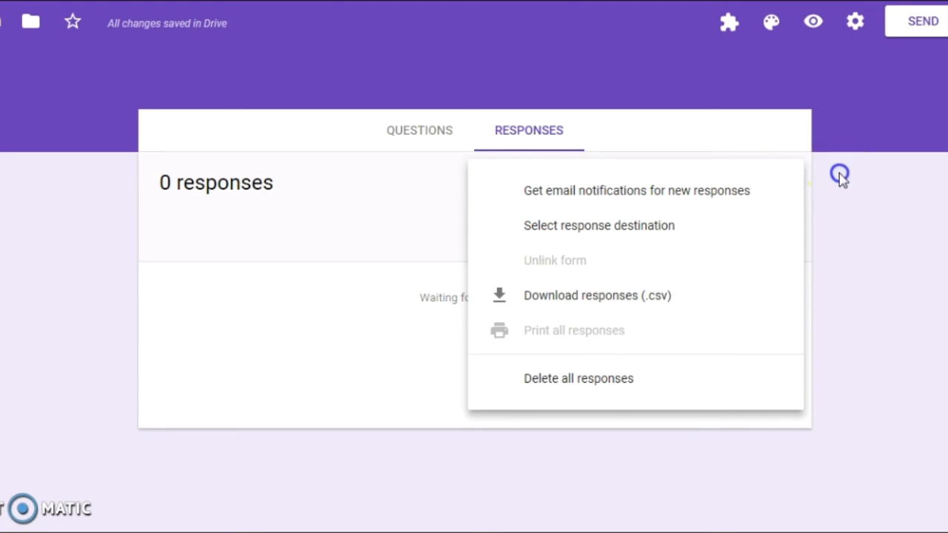
# Open the Form Notifications add-on's configuration and enable the Notify me option
pyautogui.click(730, 33)
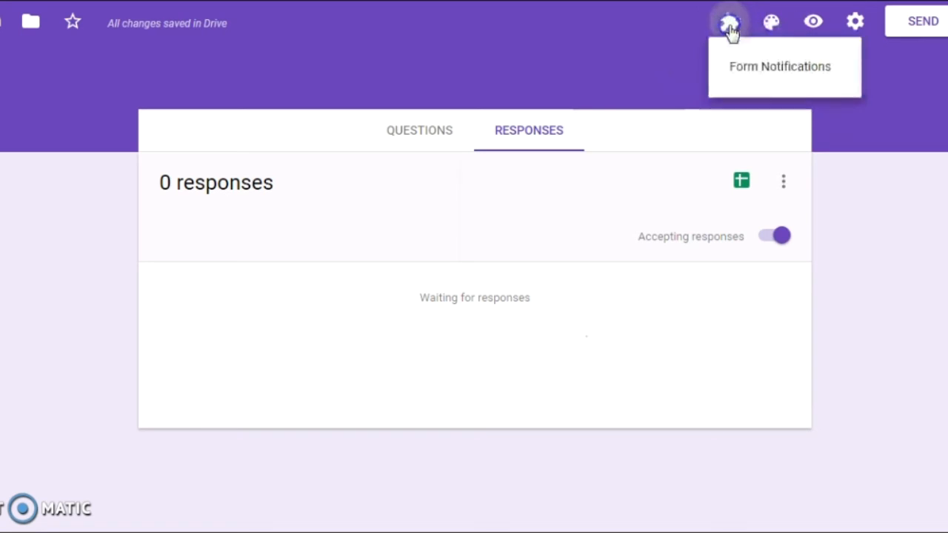
pyautogui.click(740, 80)
pyautogui.click(483, 130)
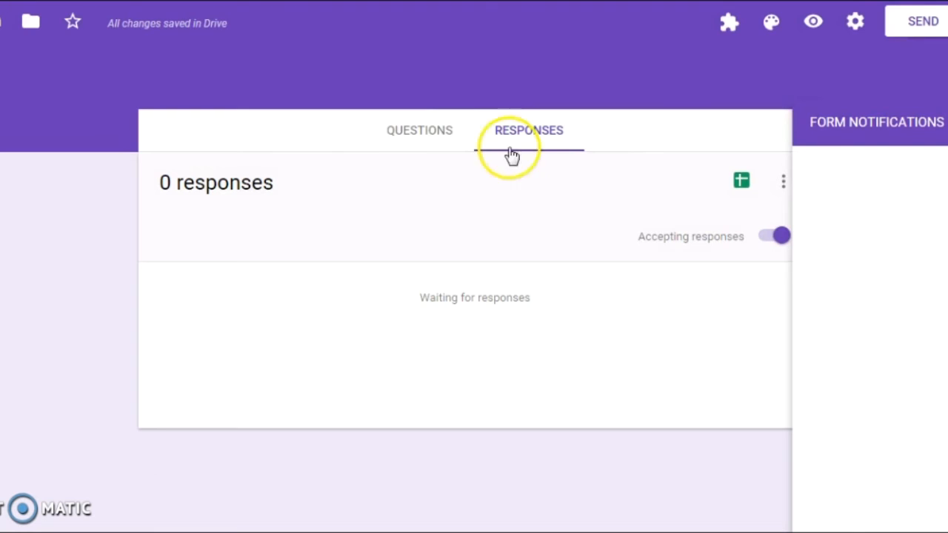
pyautogui.click(810, 165)
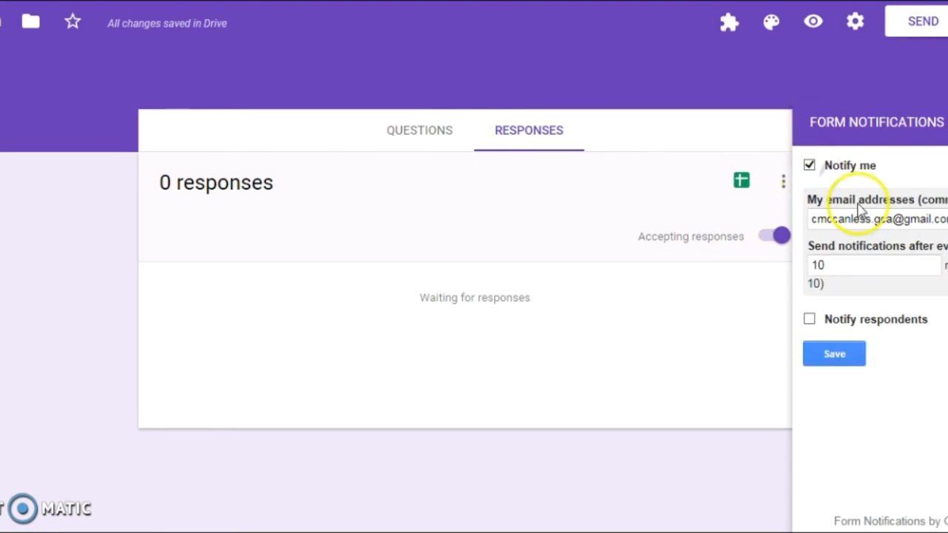
# Replace the notification e-mail with the teacher's work address, set notifications to send after every 1 response, save the settings and close Form Notifications
pyautogui.moveTo(940, 219); pyautogui.dragTo(758, 207)
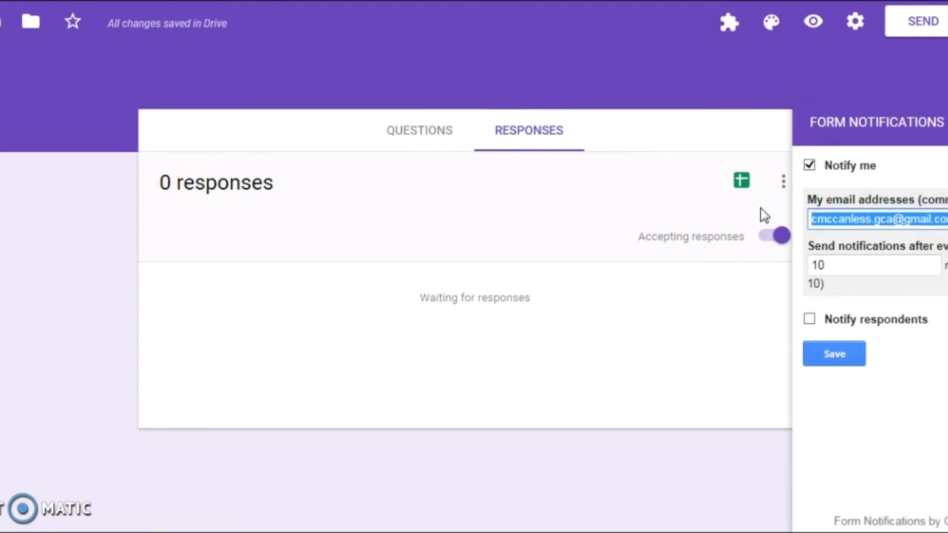
pyautogui.write('cmc')
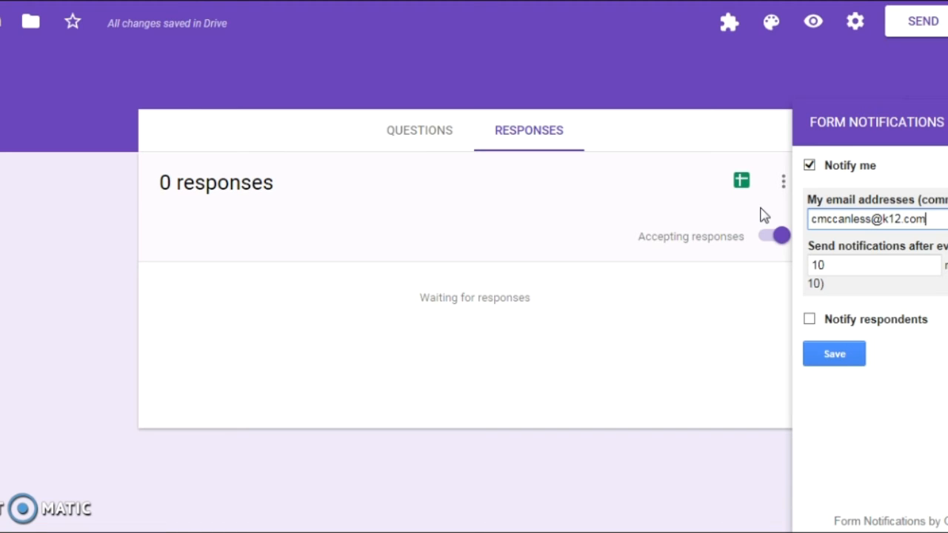
pyautogui.moveTo(854, 265); pyautogui.dragTo(786, 258)
pyautogui.write('1')
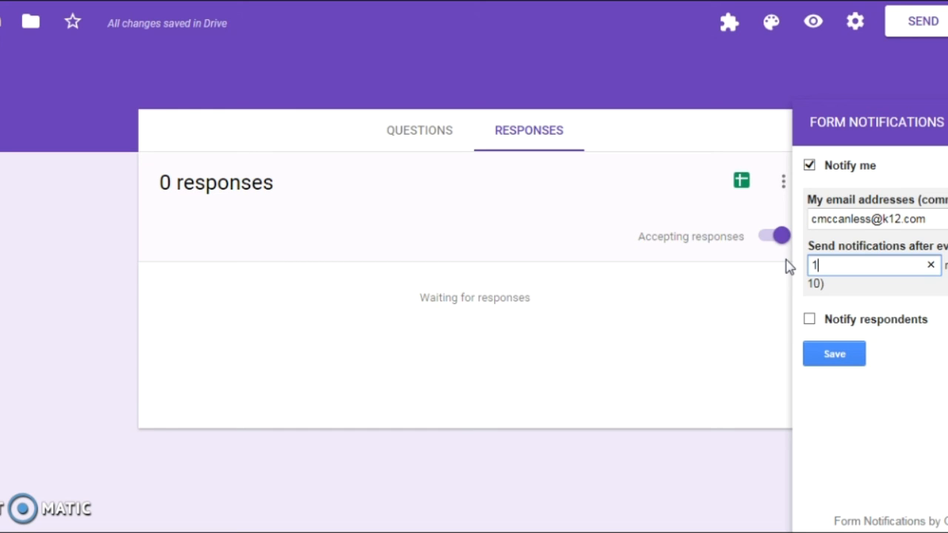
pyautogui.click(834, 351)
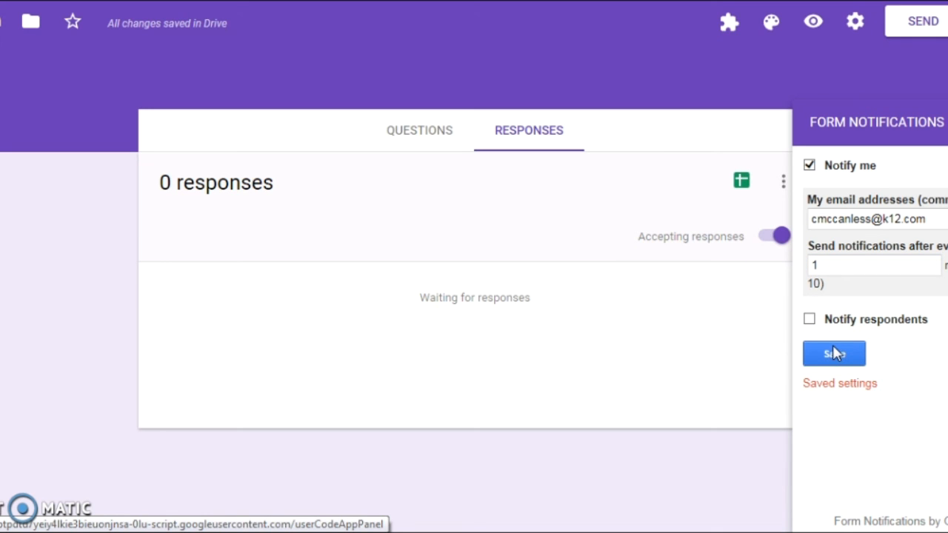
pyautogui.click(947, 123)
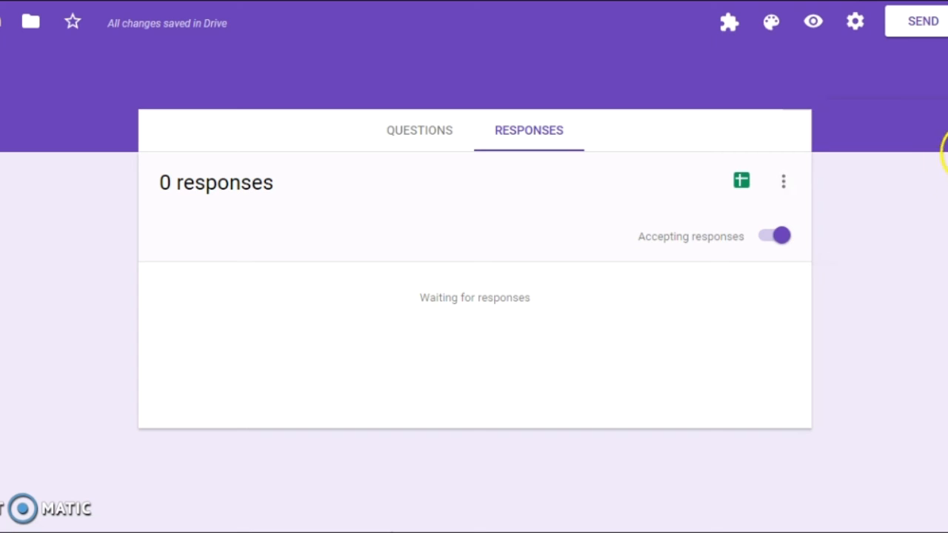